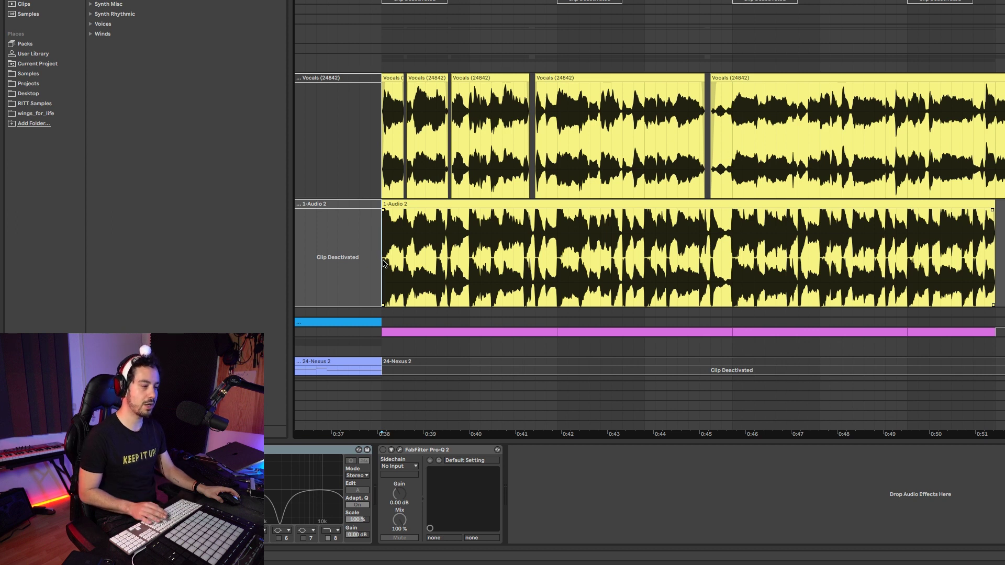
# Listen to the 1-Audio 2 clip and the separate Vocals (24842) clips to compare the two vocal stems.
pyautogui.press('space')
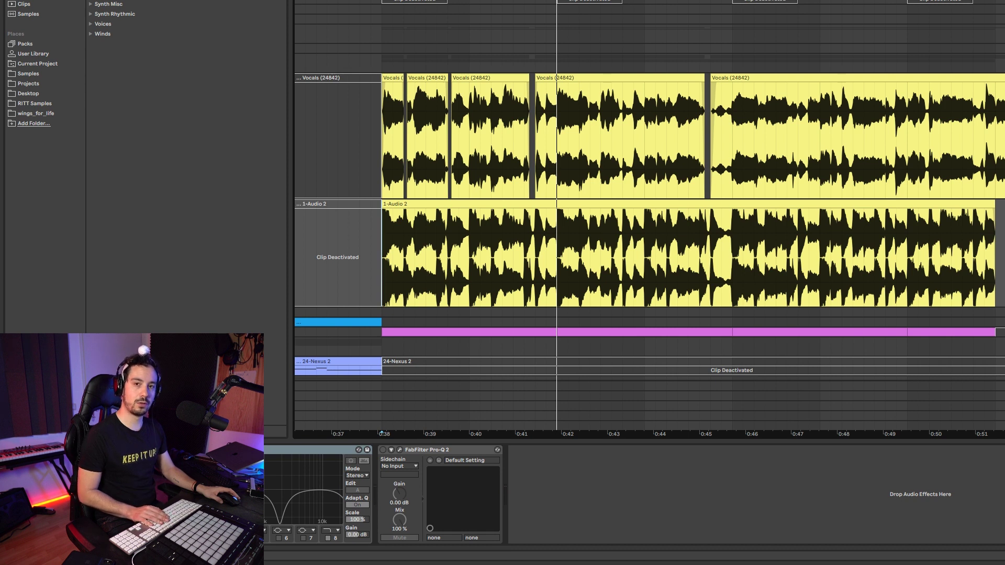
pyautogui.click(338, 137)
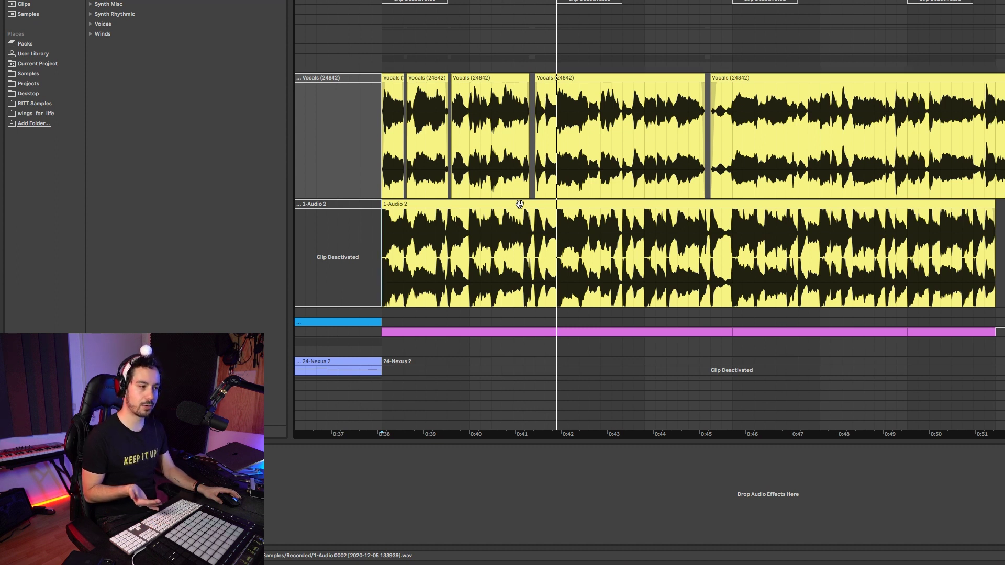
pyautogui.press('space')
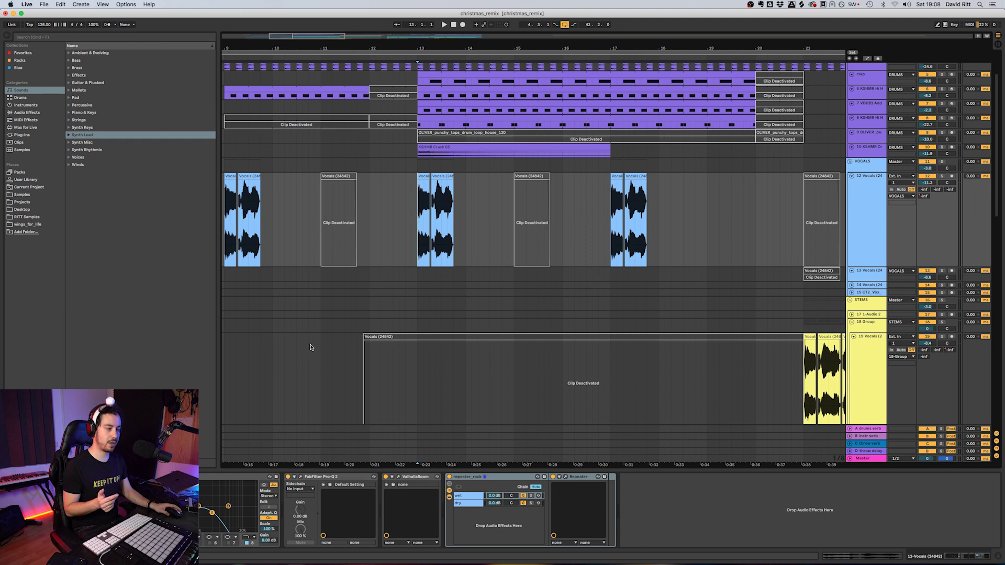
# Inspect the FabFilter Pro-Q 2 curve on the 12-Vocals track, and open its ValhallaRoom and Repeater plug-ins.
pyautogui.click(280, 477)
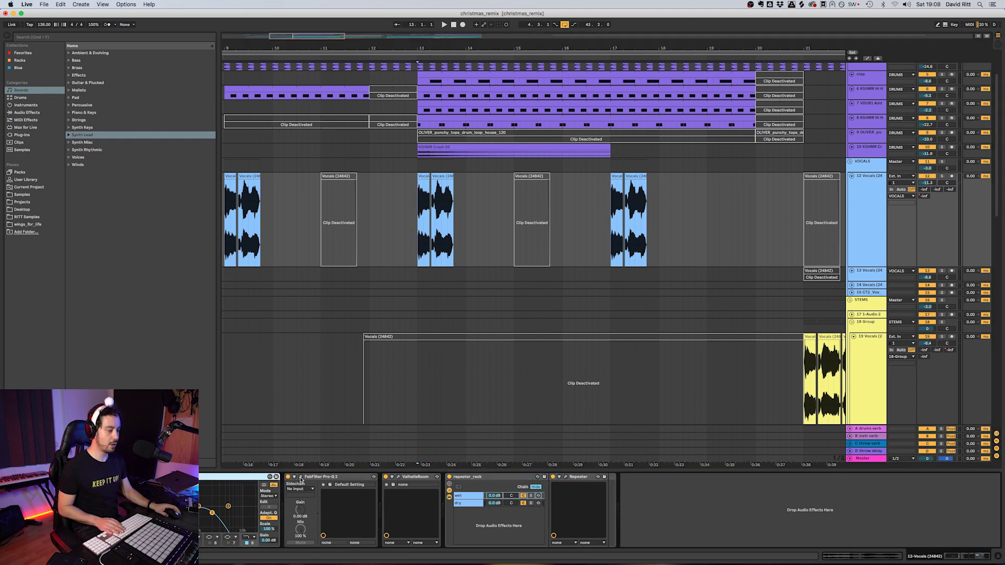
pyautogui.click(300, 478)
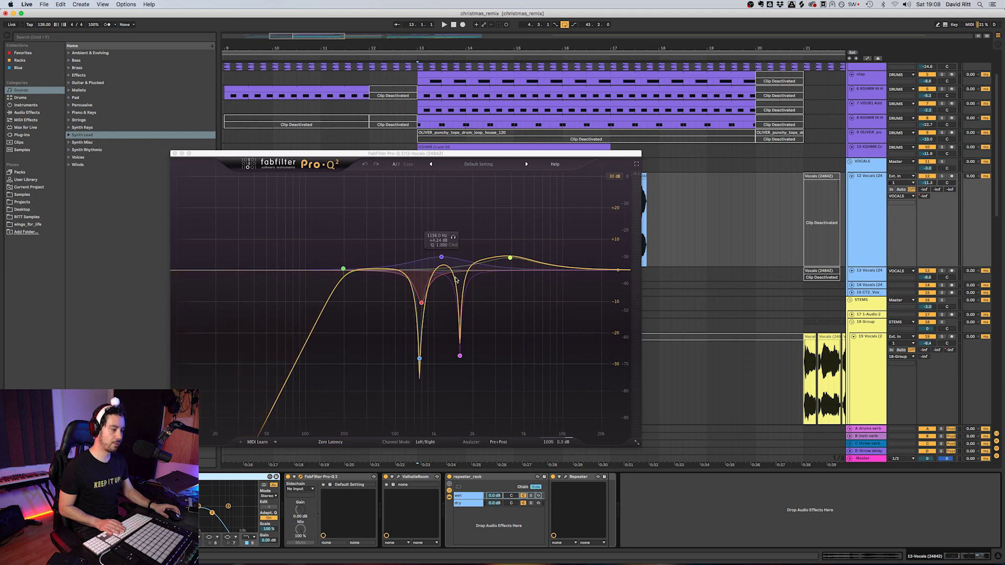
pyautogui.click(175, 154)
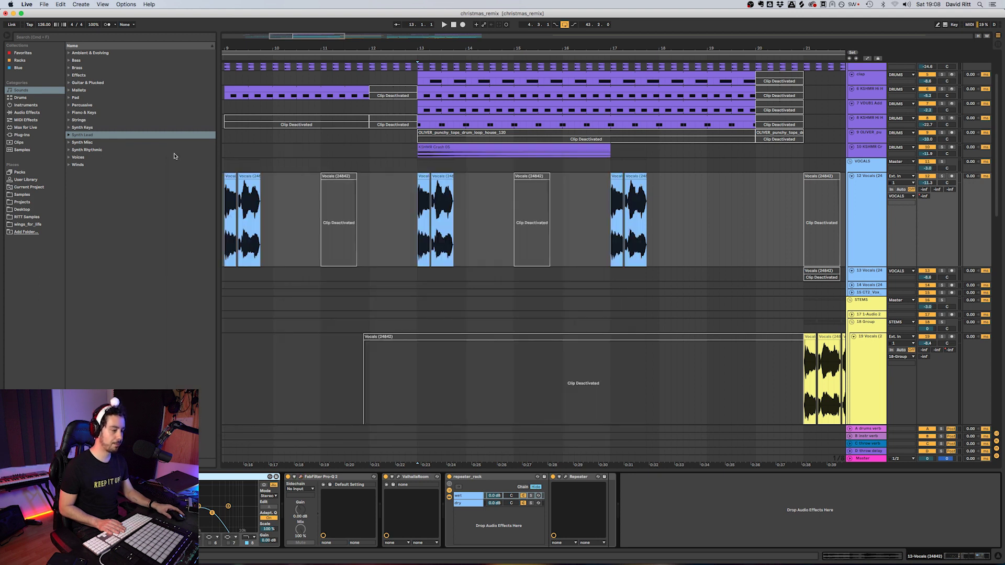
pyautogui.click(399, 477)
pyautogui.click(565, 478)
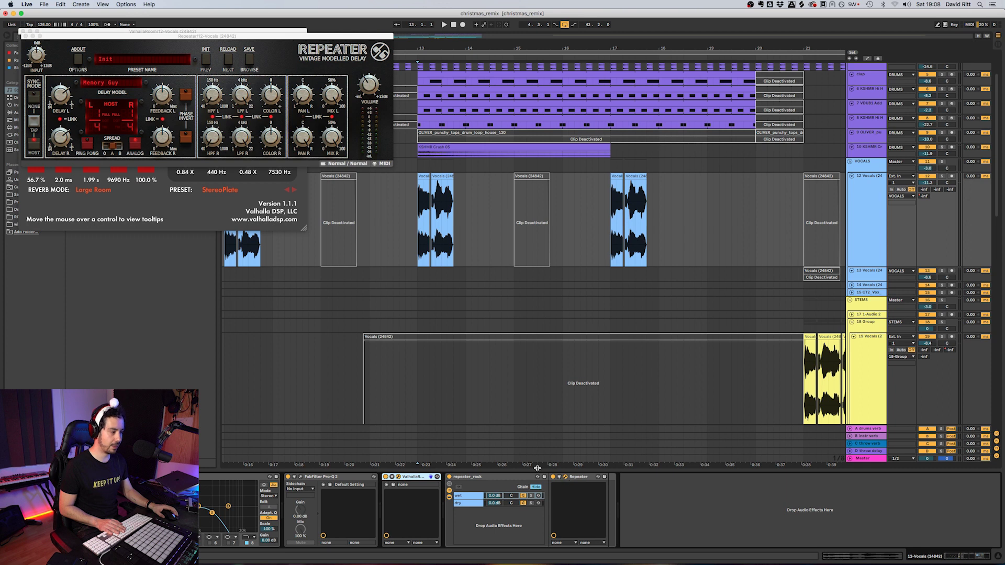
# Solo the 12-Vocals track and listen to the processed vocal chops.
pyautogui.click(860, 212)
pyautogui.click(943, 176)
pyautogui.press('space')
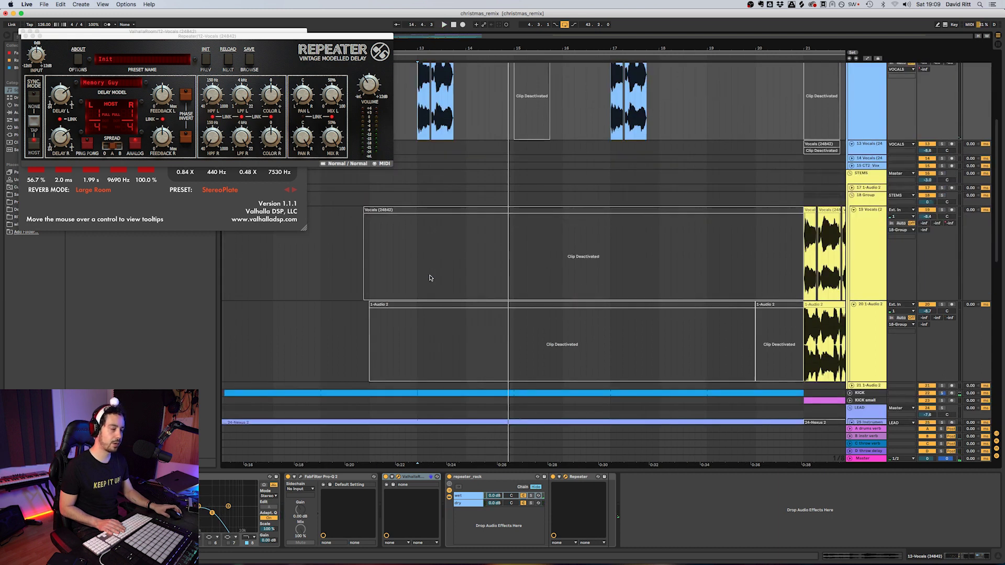
# Select the 31-1-Audio 2 track in the INSTR group and listen to its short stabs soloed.
pyautogui.scroll(-15, 425, 275)
pyautogui.click(414, 238)
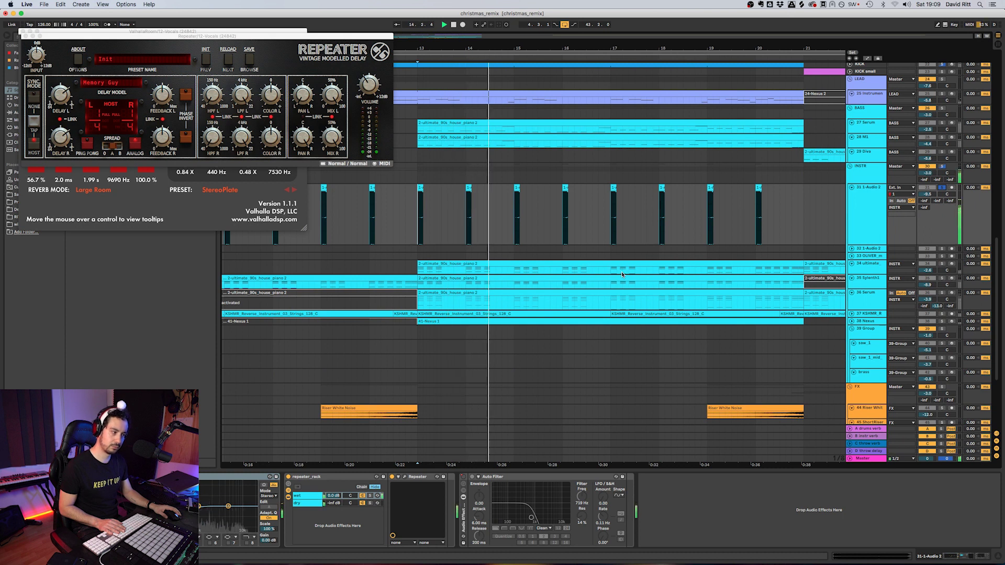
pyautogui.click(942, 188)
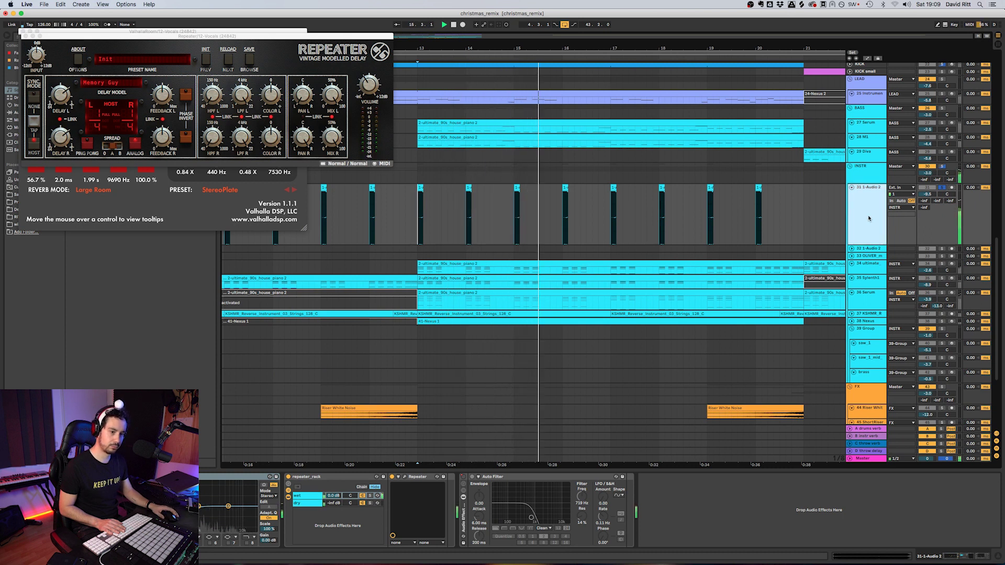
pyautogui.click(943, 189)
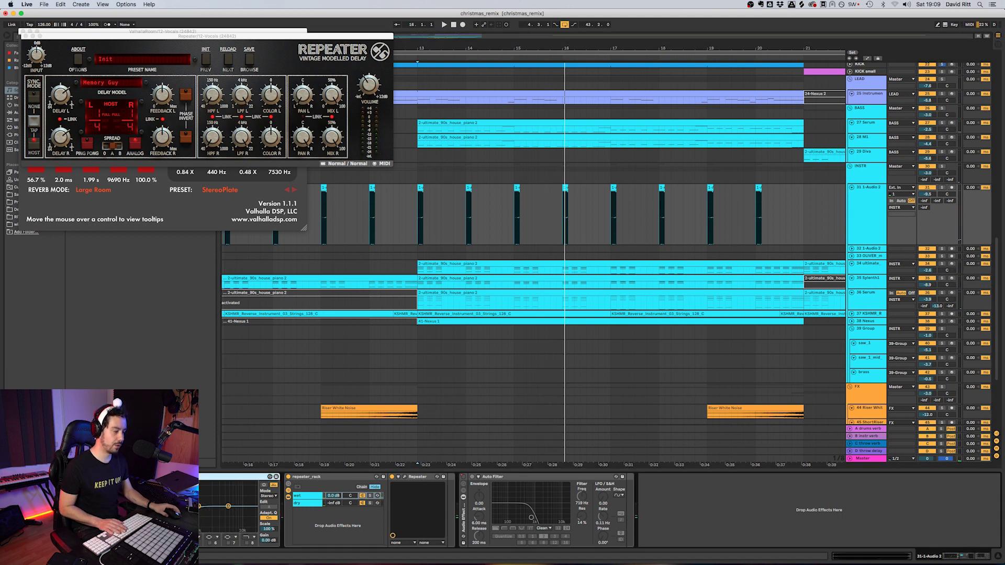
# Examine the Repeater delay in the repeater_rack on the 31-1-Audio 2 track and close all open plug-in windows.
pyautogui.click(322, 478)
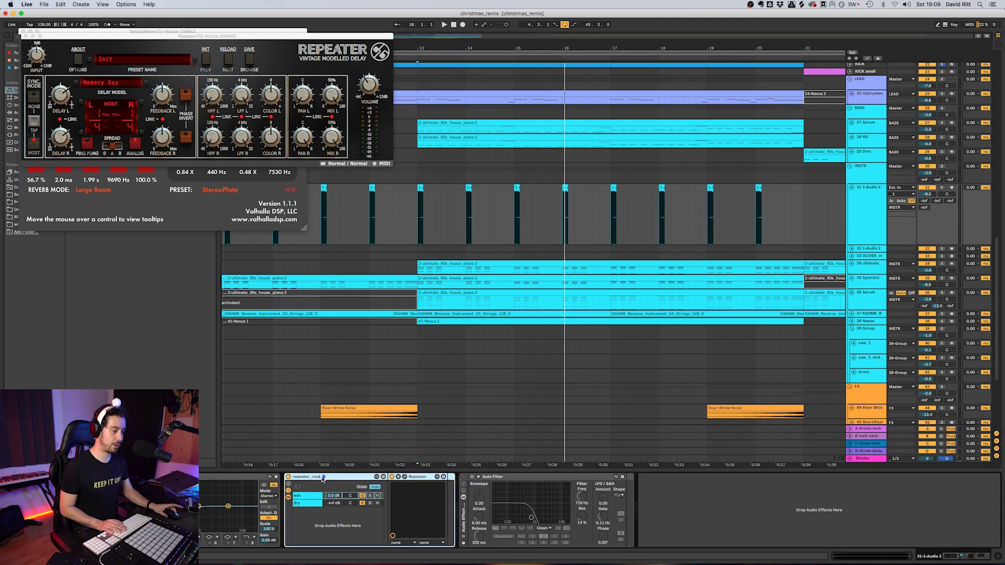
pyautogui.click(406, 478)
pyautogui.moveTo(279, 193); pyautogui.dragTo(344, 238)
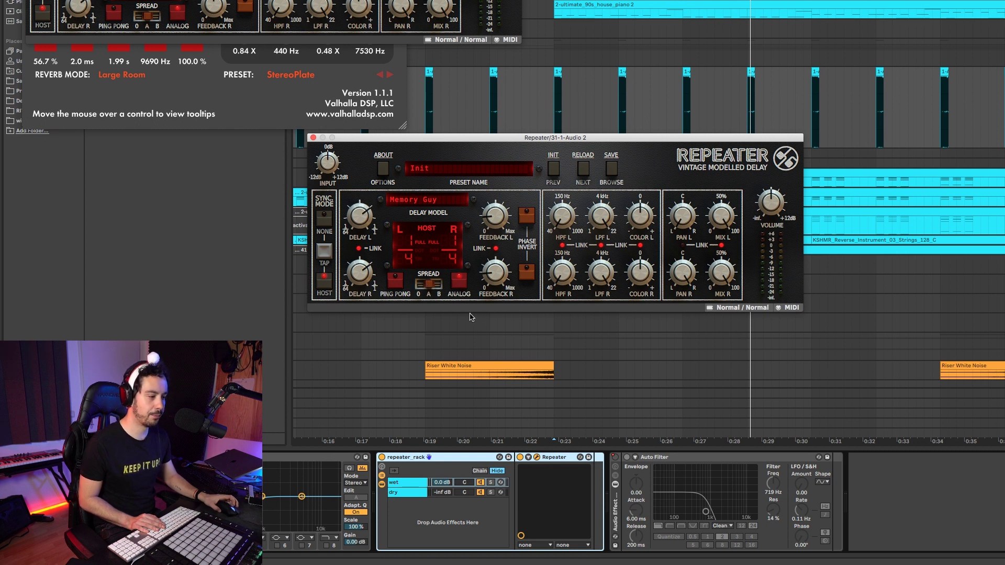
pyautogui.click(313, 137)
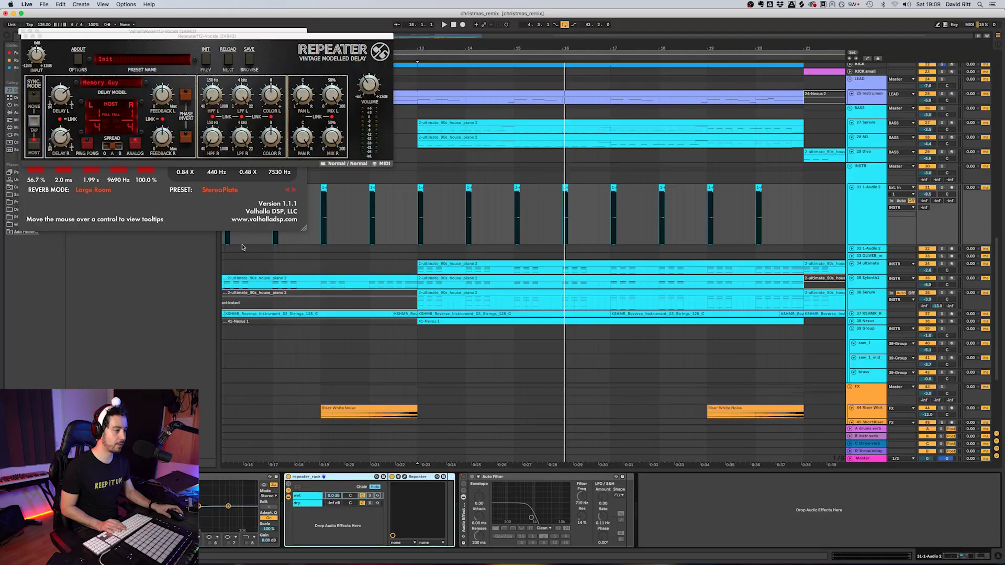
pyautogui.click(23, 36)
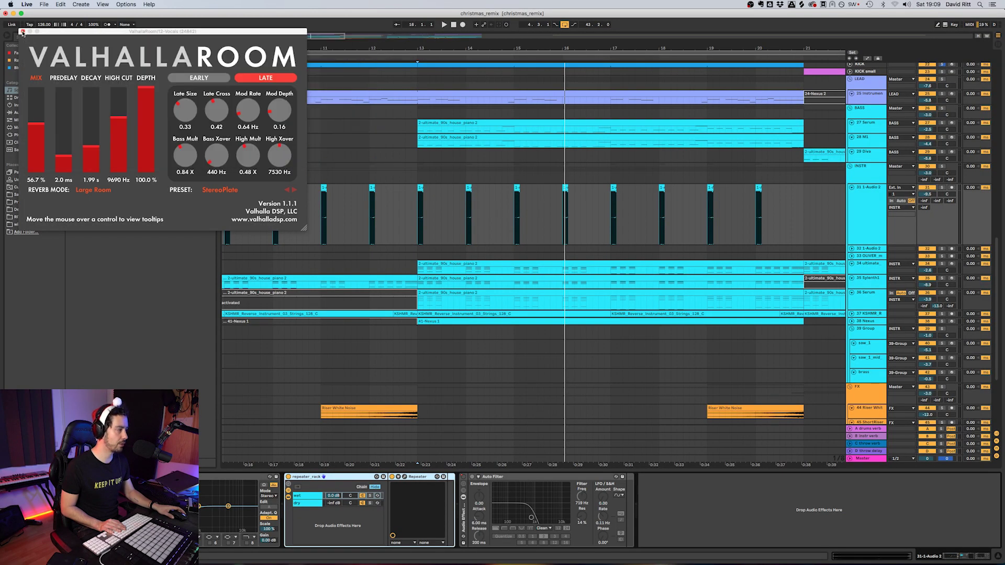
pyautogui.click(22, 33)
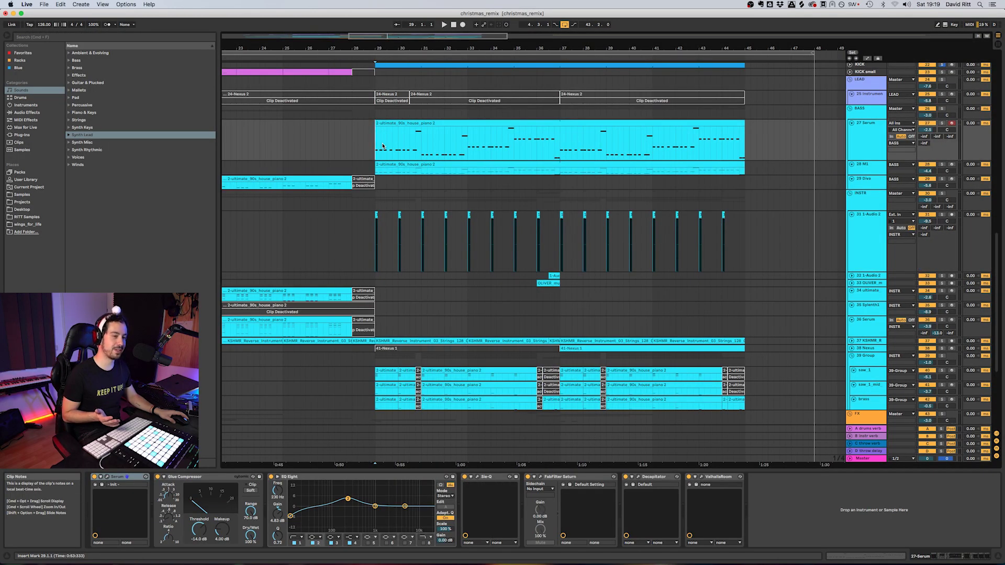
# Solo the BASS group and play the drop section from bar 29.
pyautogui.click(864, 108)
pyautogui.click(942, 109)
pyautogui.press('space')
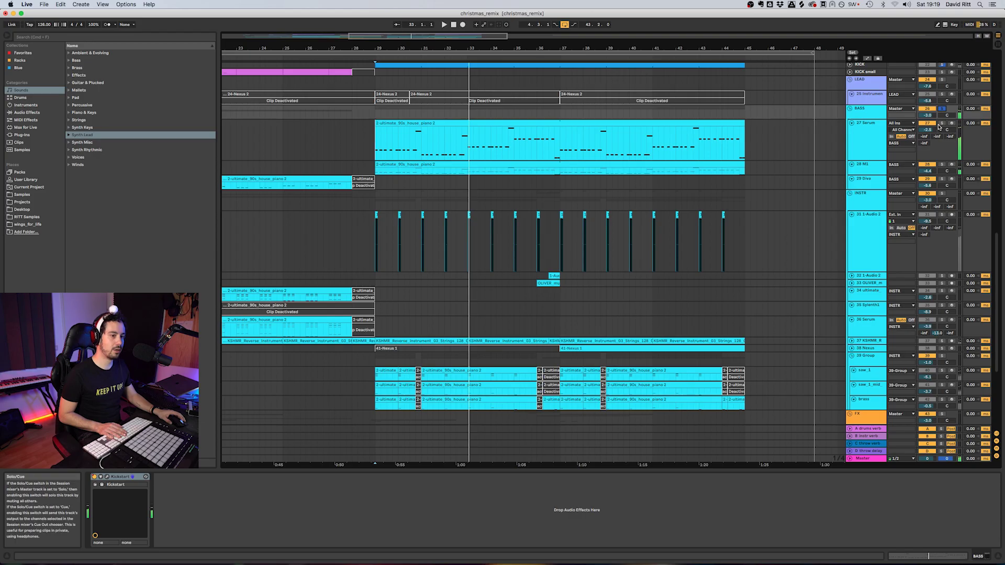
# Solo the 27 Serum bass track inside the BASS group and listen to it.
pyautogui.click(939, 151)
pyautogui.click(844, 176)
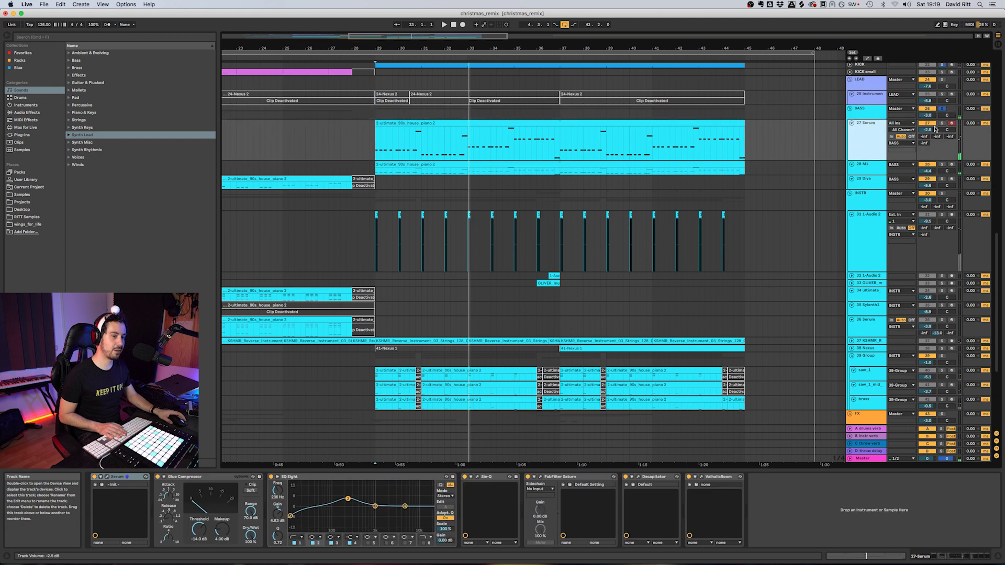
pyautogui.press('space')
pyautogui.click(856, 141)
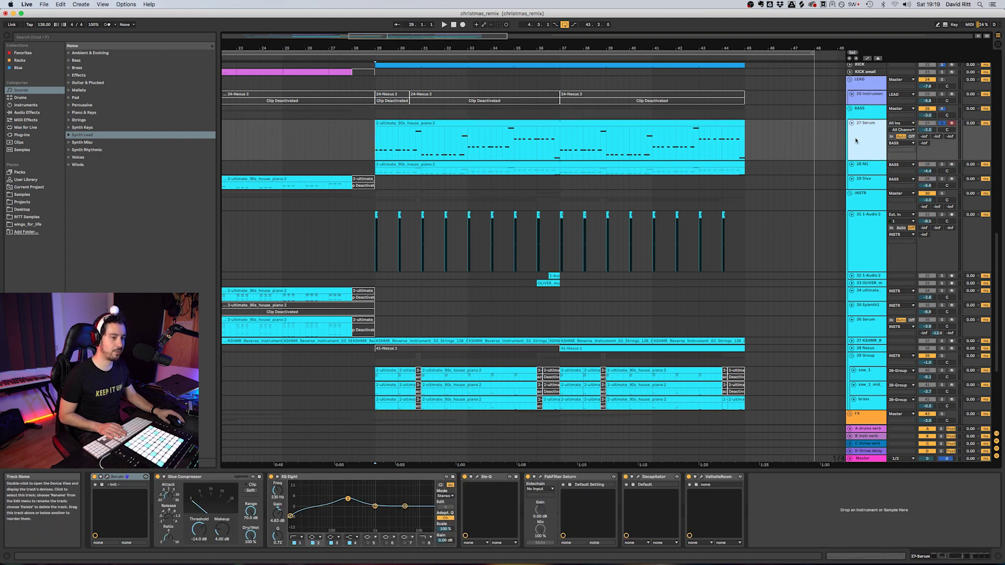
# Open the Serum synth on the 27 Serum track and reposition its window to show the oscillator settings.
pyautogui.click(107, 478)
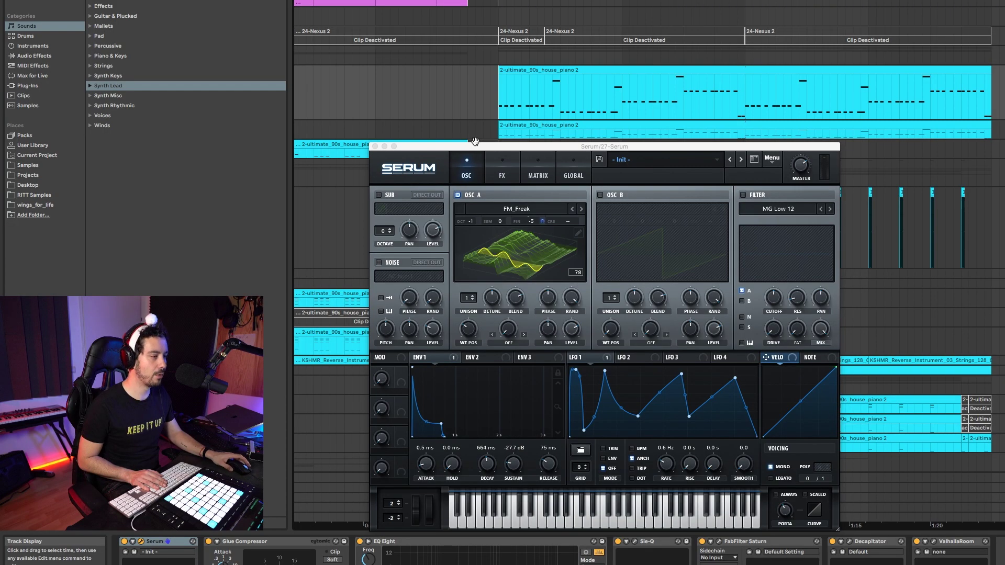
pyautogui.moveTo(359, 181); pyautogui.dragTo(314, 182)
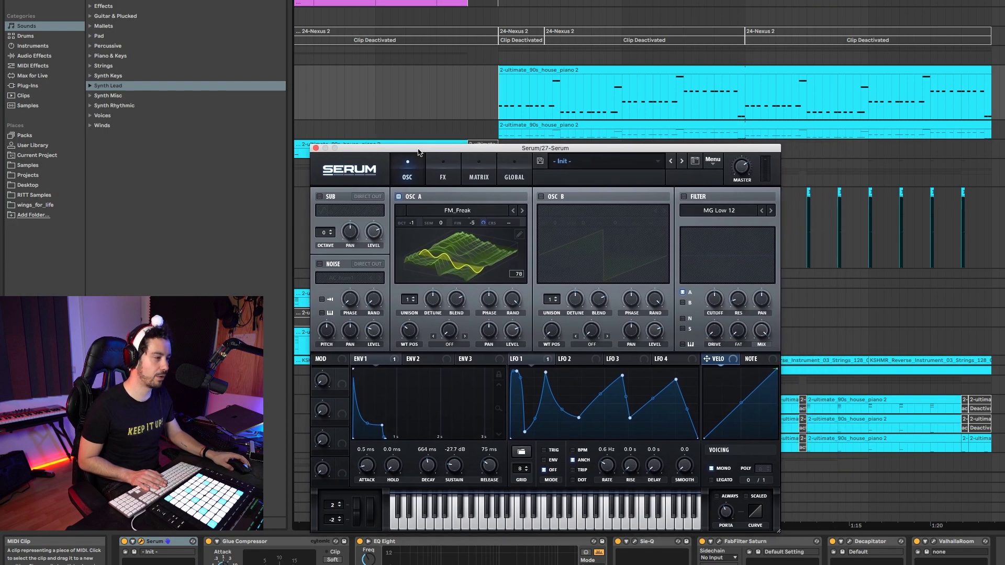
pyautogui.moveTo(419, 152); pyautogui.dragTo(411, 153)
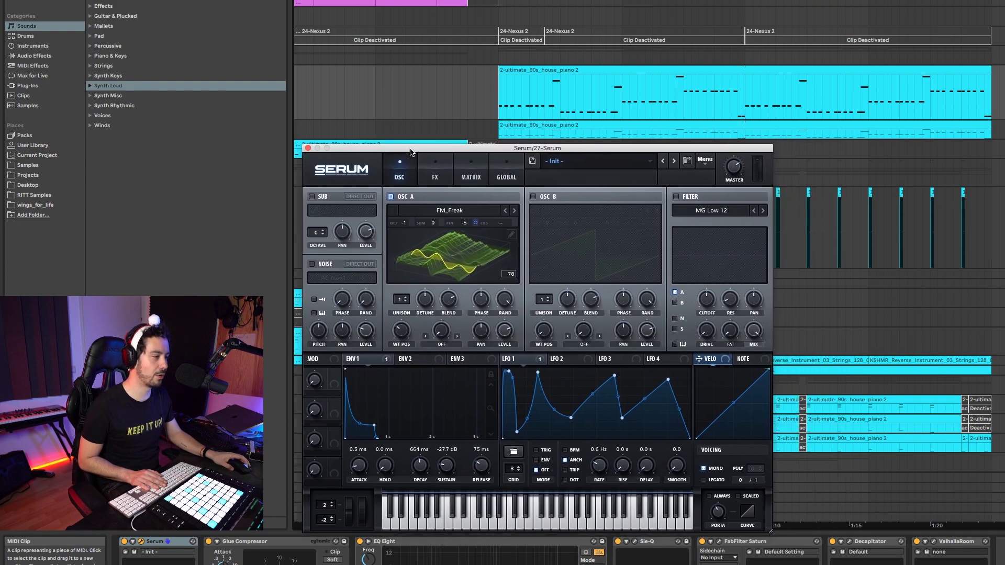
# Examine Serum's compressor, distortion, filter and EQ effects and the filter cutoff's modulation during playback.
pyautogui.click(434, 178)
pyautogui.scroll(-2, 407, 292)
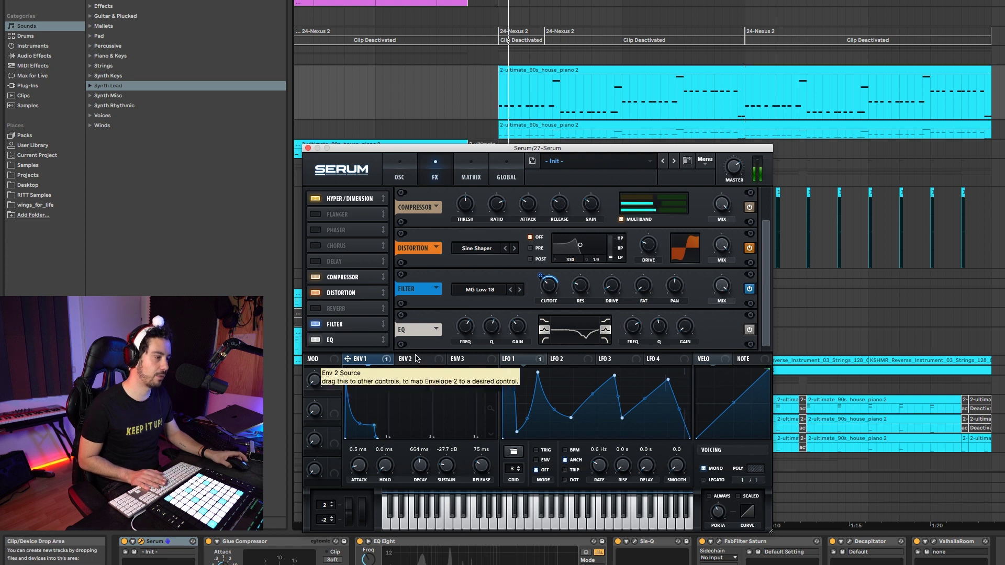
pyautogui.moveTo(553, 293)
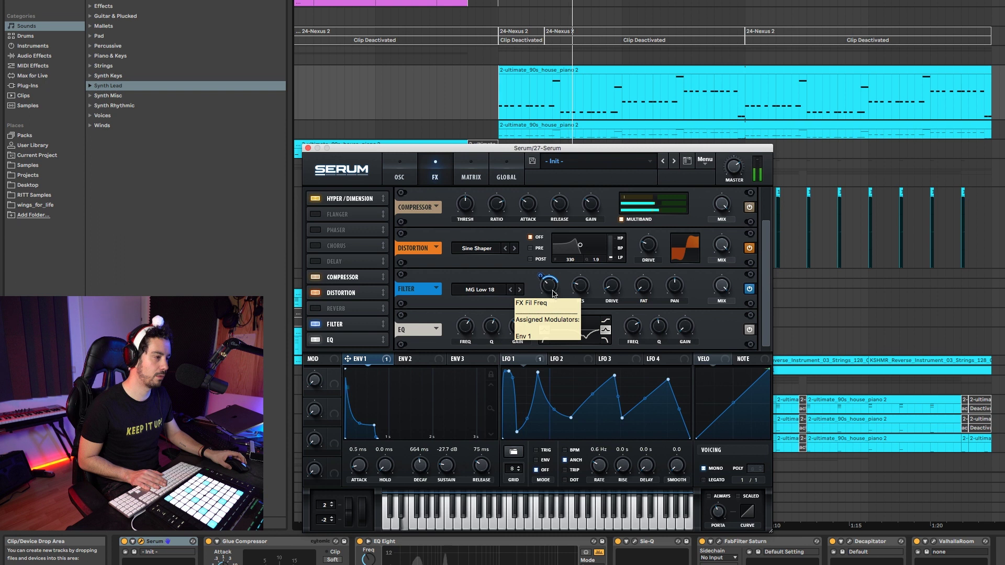
pyautogui.press('space')
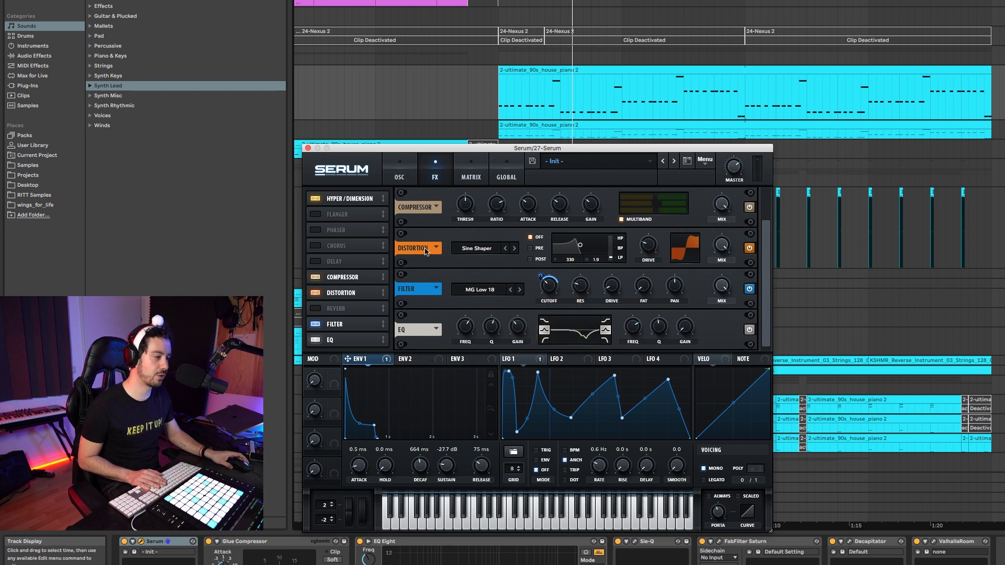
# Return Serum to its oscillator page, close it, and look at the track's EQ Eight and Sie-Q devices.
pyautogui.click(399, 175)
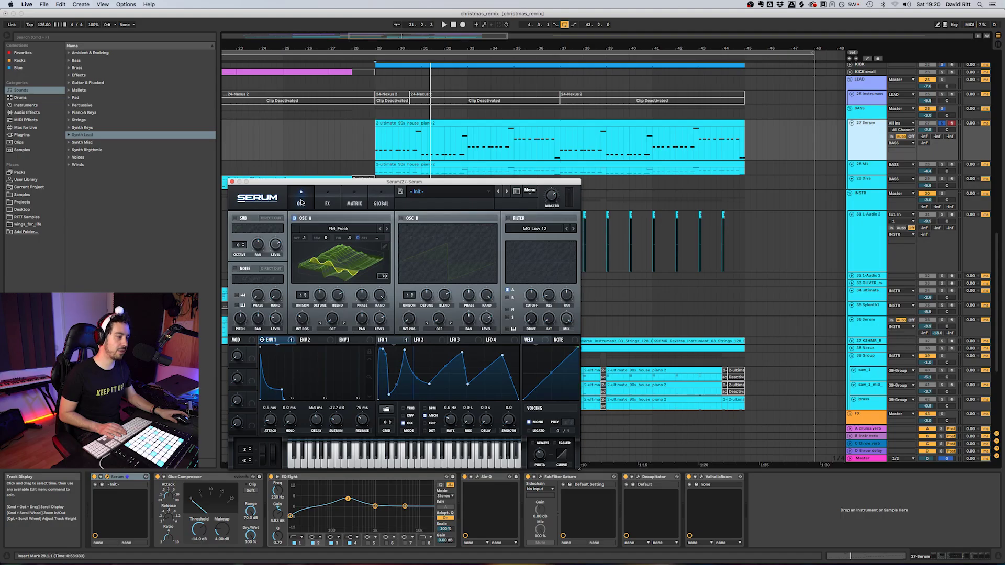
pyautogui.click(232, 181)
pyautogui.click(318, 476)
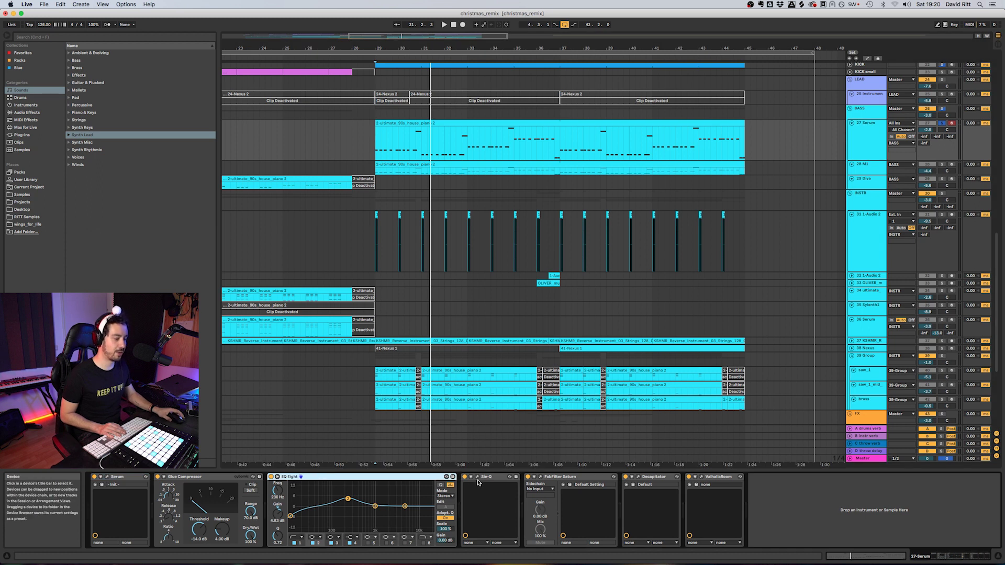
pyautogui.click(510, 477)
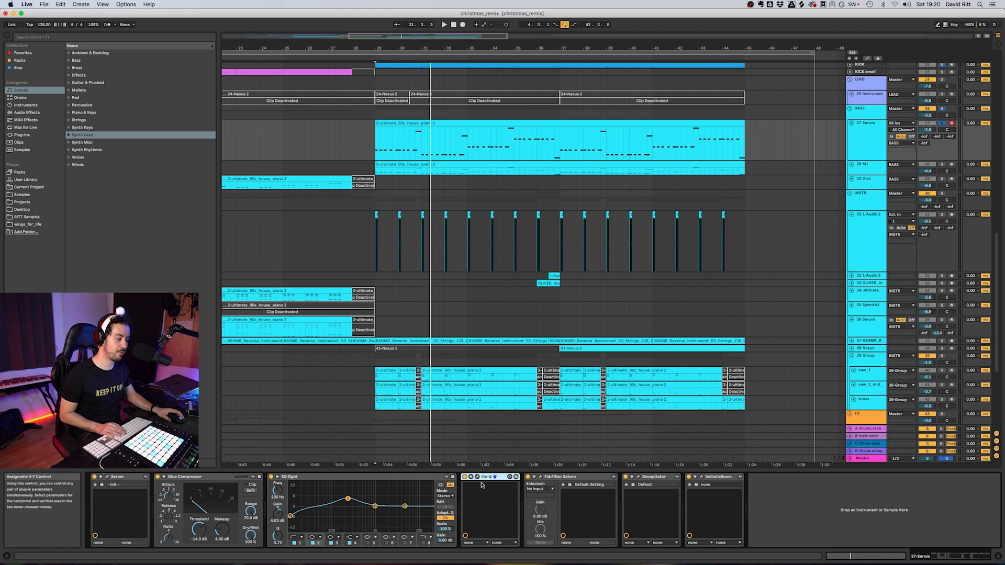
# Open the Korg M1 plug-in with the M1HouseSplit sound on the 28 M1 track and listen to the track soloed.
pyautogui.click(866, 165)
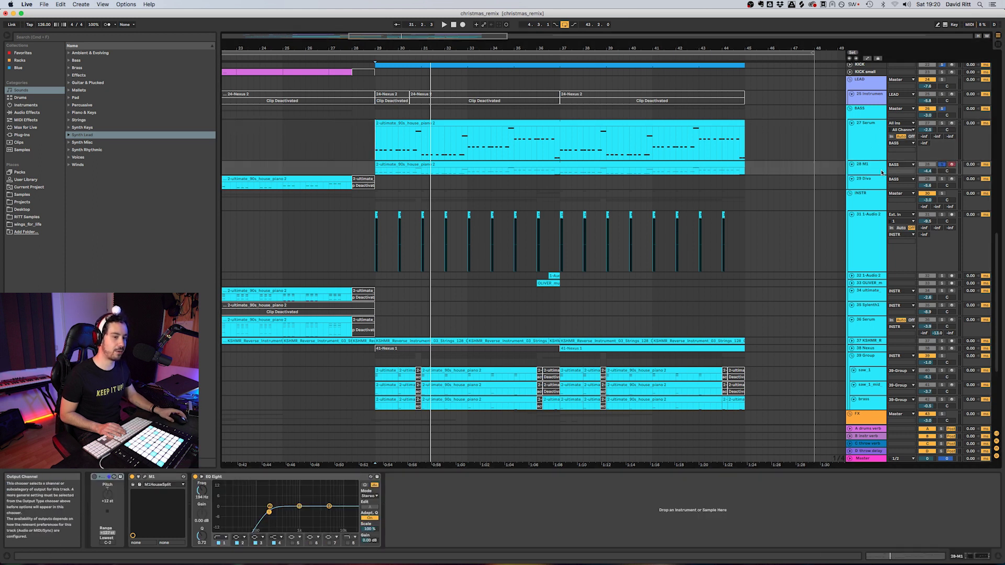
pyautogui.click(144, 477)
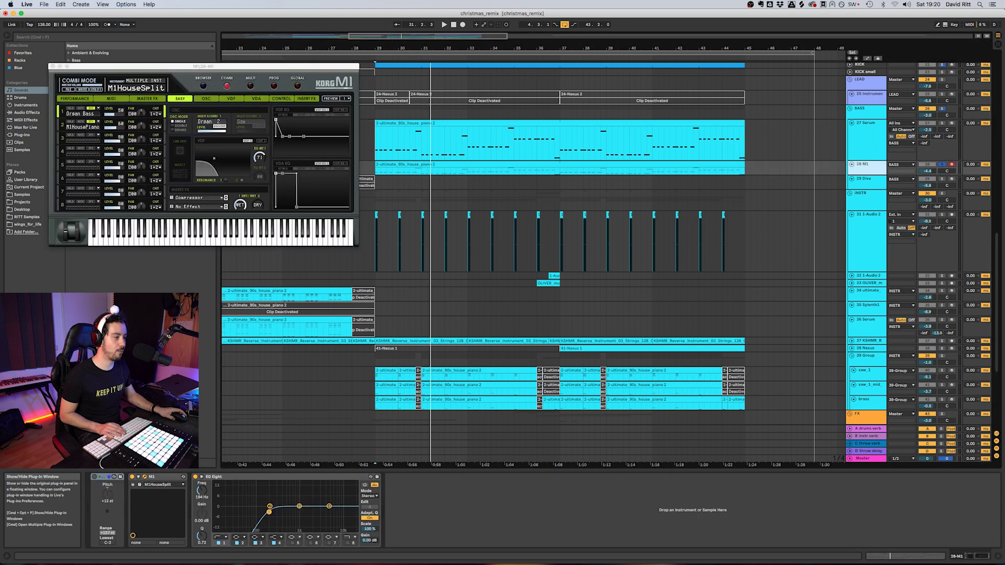
pyautogui.moveTo(221, 72); pyautogui.dragTo(300, 221)
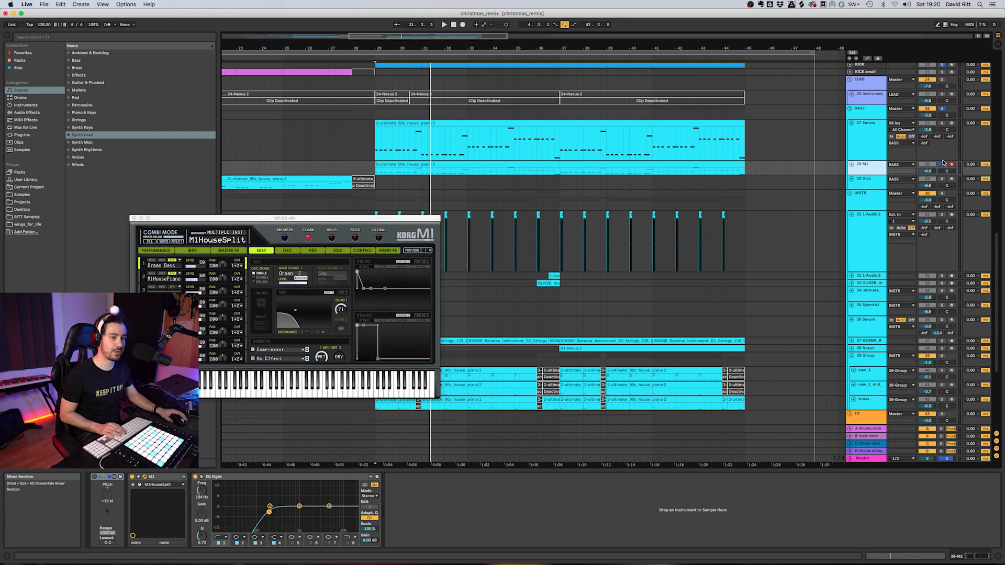
pyautogui.press('space')
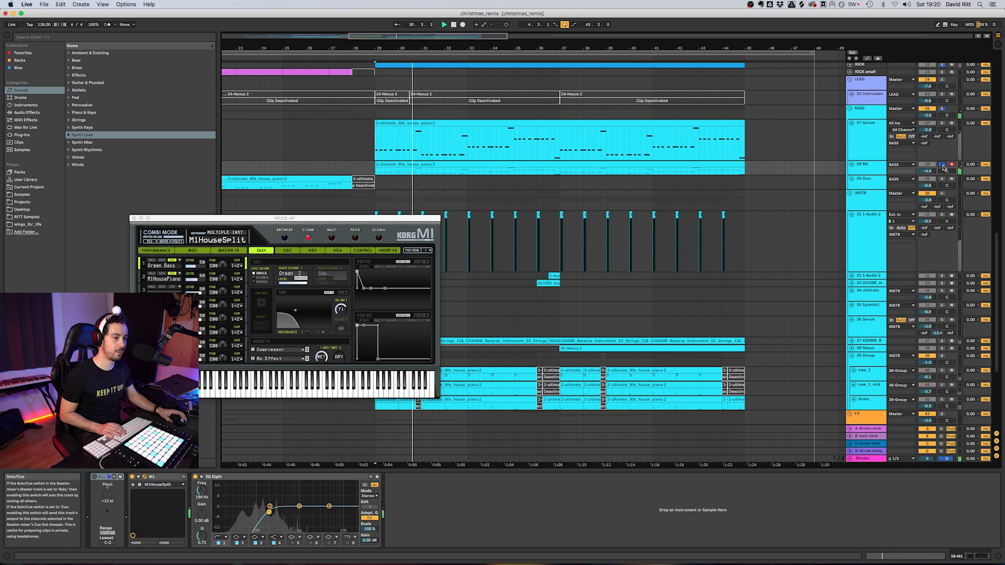
# Listen to the whole BASS group together with the KICK track, and bring more of the arrangement into view.
pyautogui.scroll(3, 873, 159)
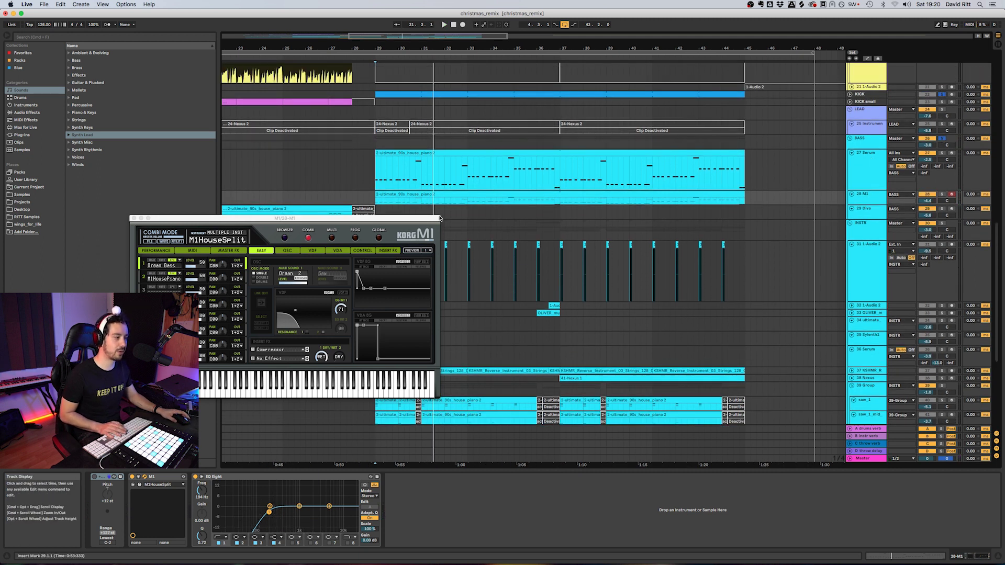
pyautogui.press('space')
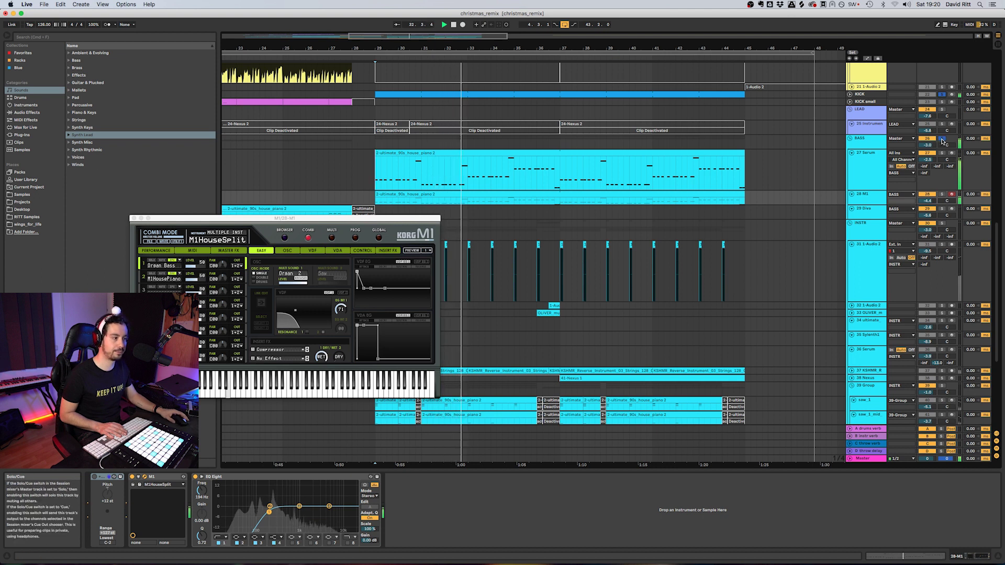
pyautogui.scroll(-3, 466, 217)
pyautogui.scroll(-5, 469, 216)
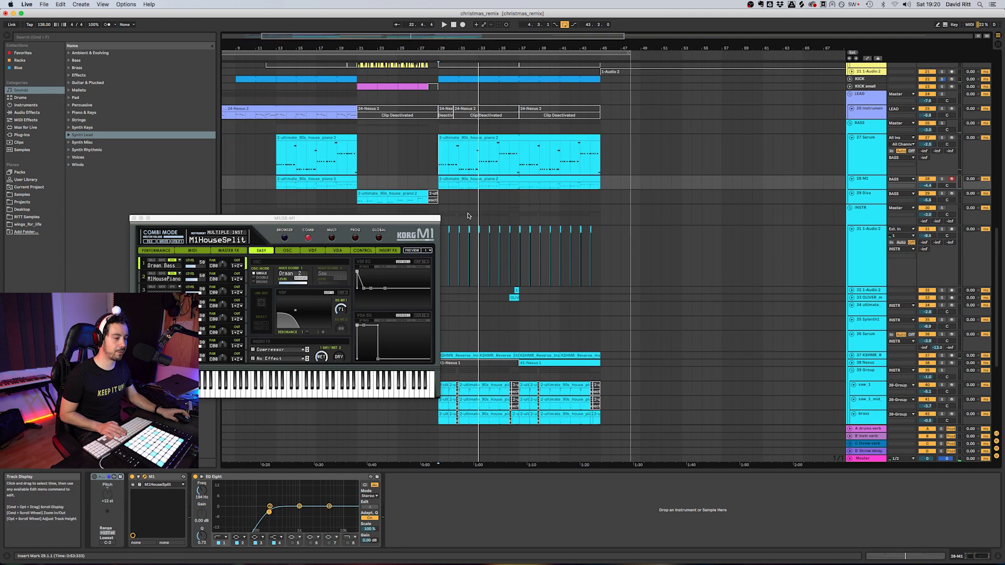
# Solo the sleigh track, number 4 in the DRUMS group, and listen to it from bar 29.
pyautogui.scroll(15, 467, 217)
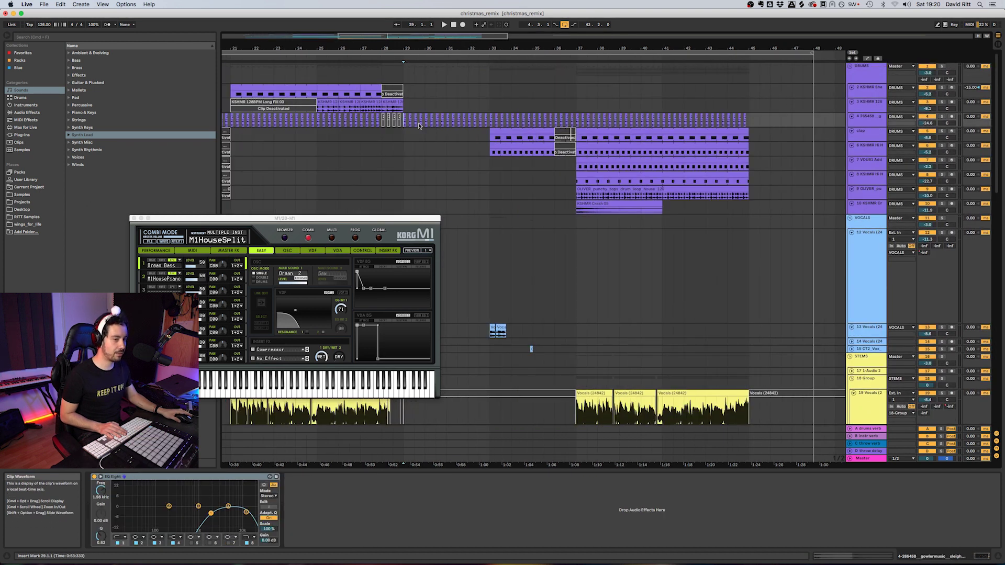
pyautogui.click(866, 119)
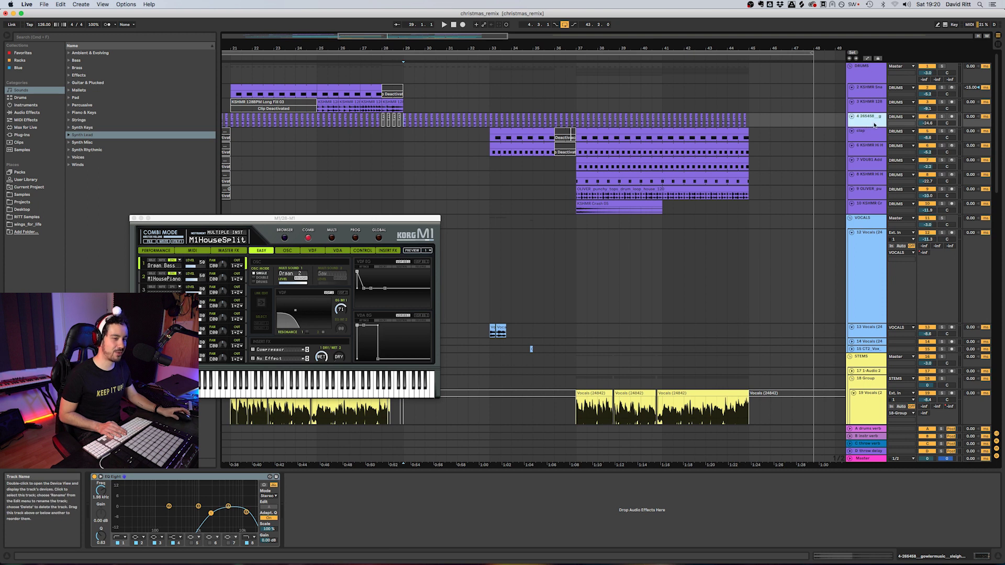
pyautogui.click(943, 117)
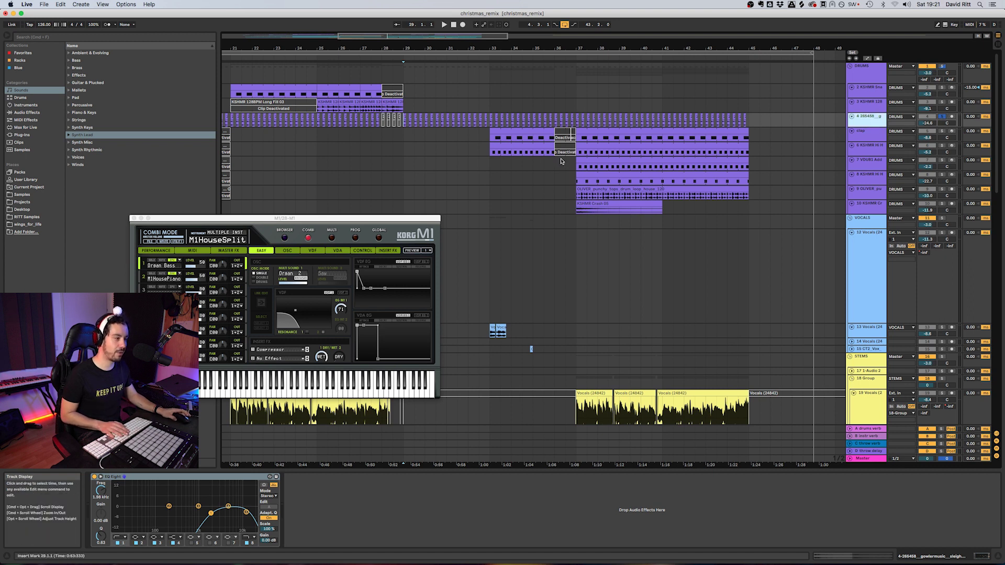
pyautogui.press('space')
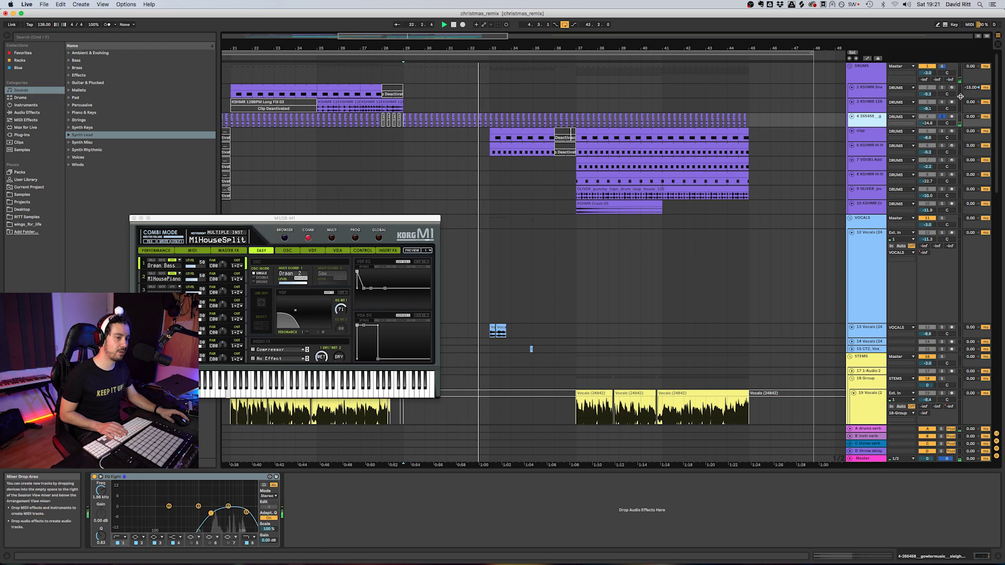
# Listen to the whole DRUMS group soloed, together with the KICK track.
pyautogui.click(941, 67)
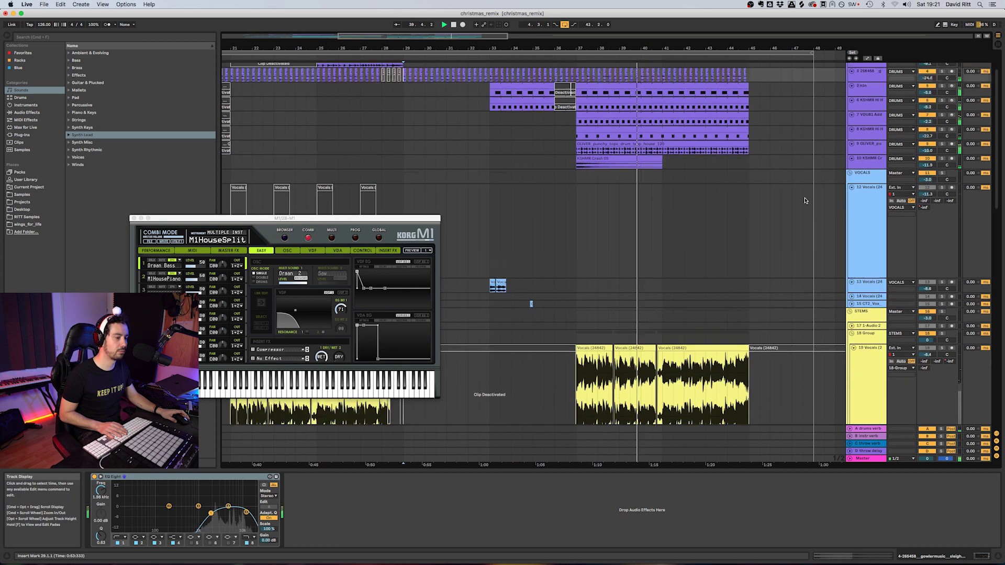
pyautogui.scroll(-10, 903, 206)
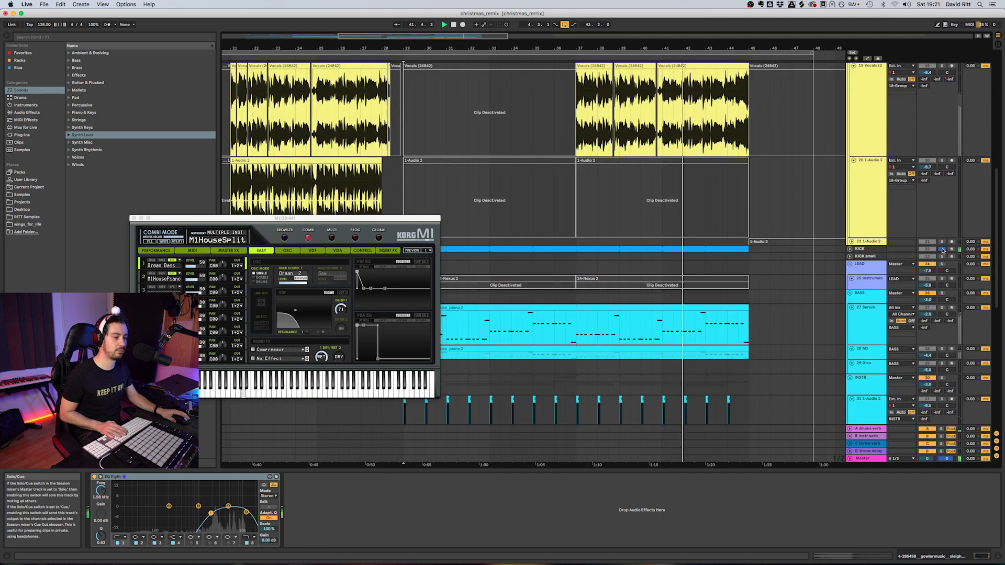
pyautogui.scroll(-1, 837, 275)
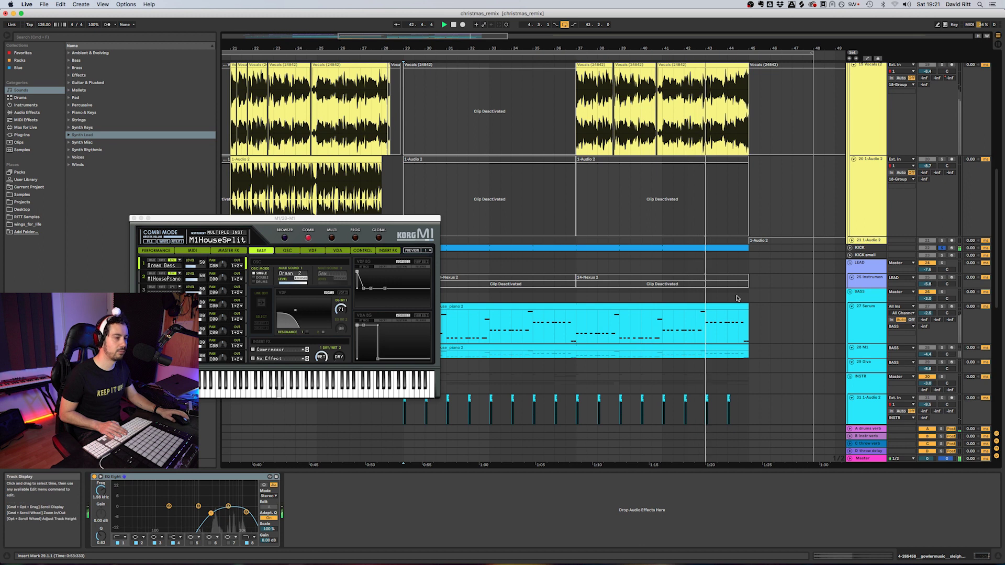
pyautogui.scroll(-10, 737, 298)
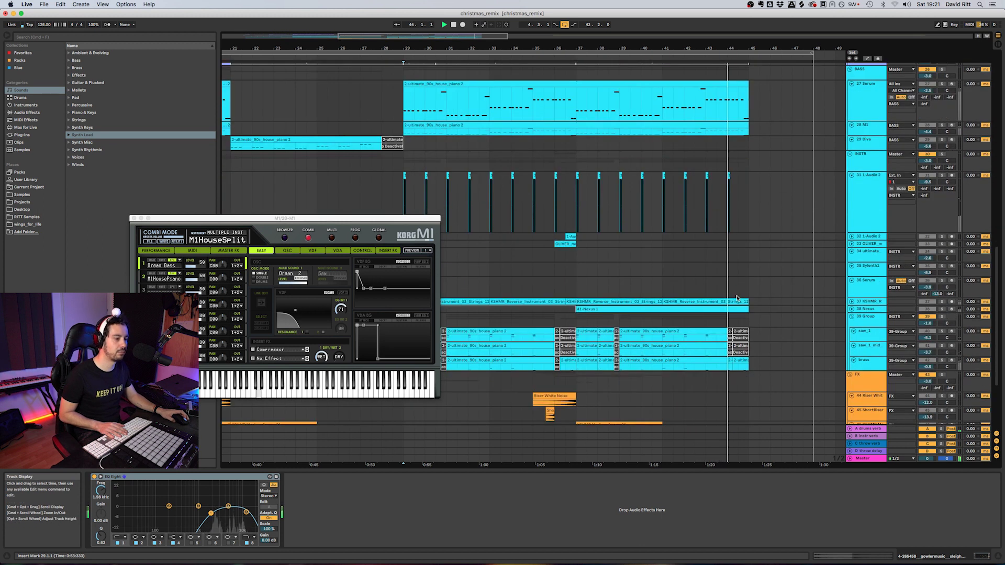
# Stop playback and listen to the 37 KSHMR reverse strings track soloed from bar 29.
pyautogui.scroll(-2, 737, 298)
pyautogui.hscroll(-5, 737, 299)
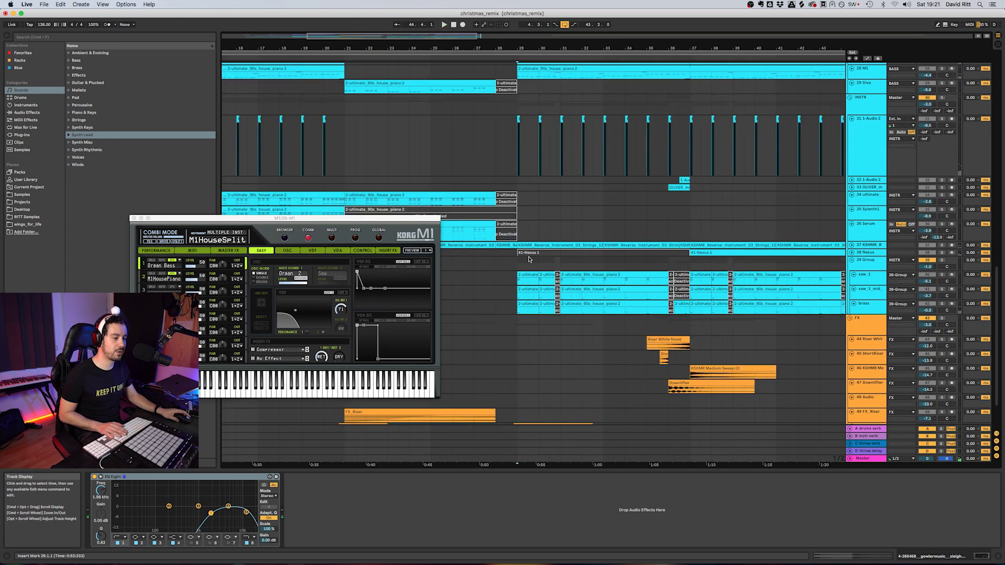
pyautogui.click(851, 246)
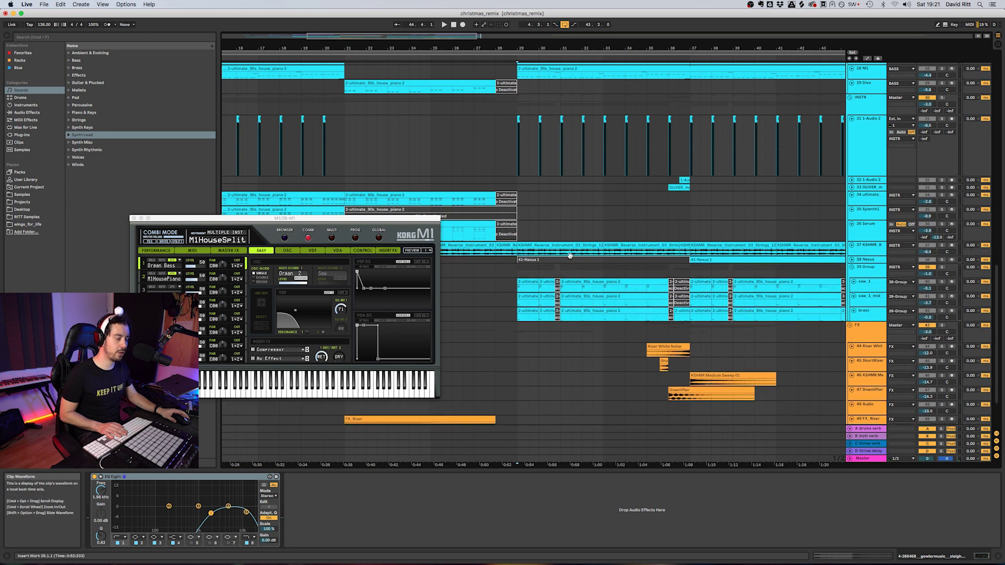
pyautogui.click(517, 253)
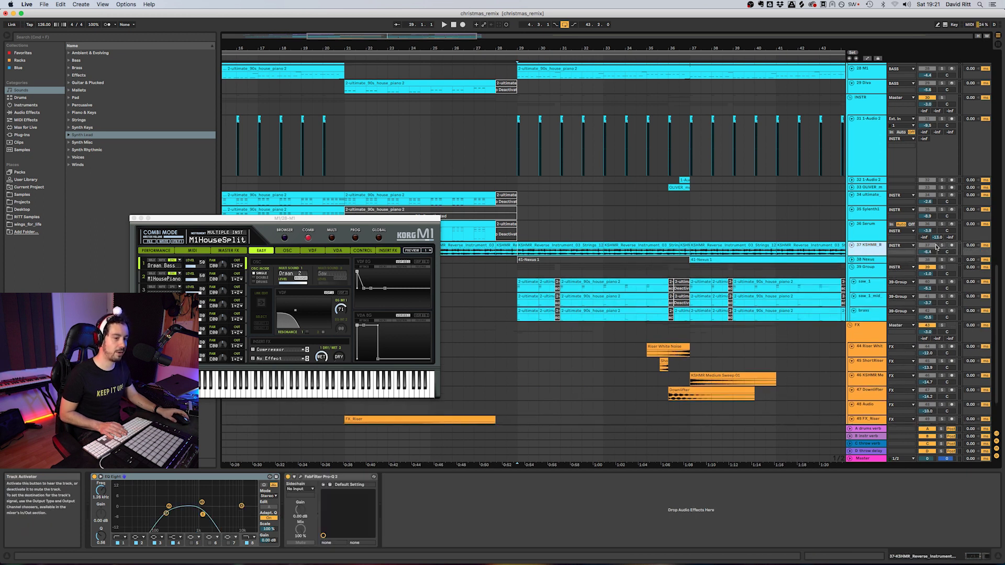
pyautogui.click(942, 245)
pyautogui.press('space')
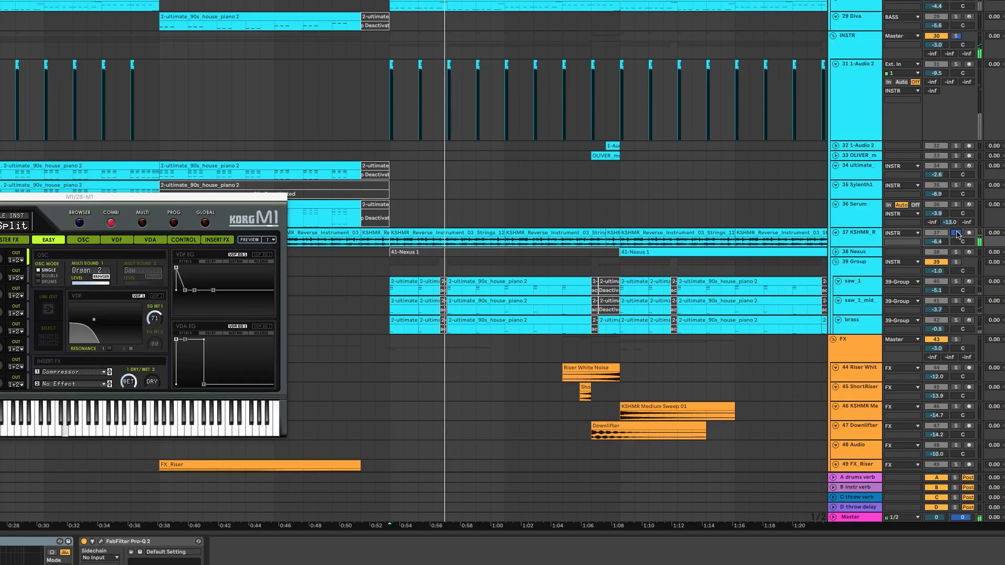
# Solo 39 Group with its saw_1, saw_1_mid and brass layers and listen to it from bar 29.
pyautogui.click(941, 266)
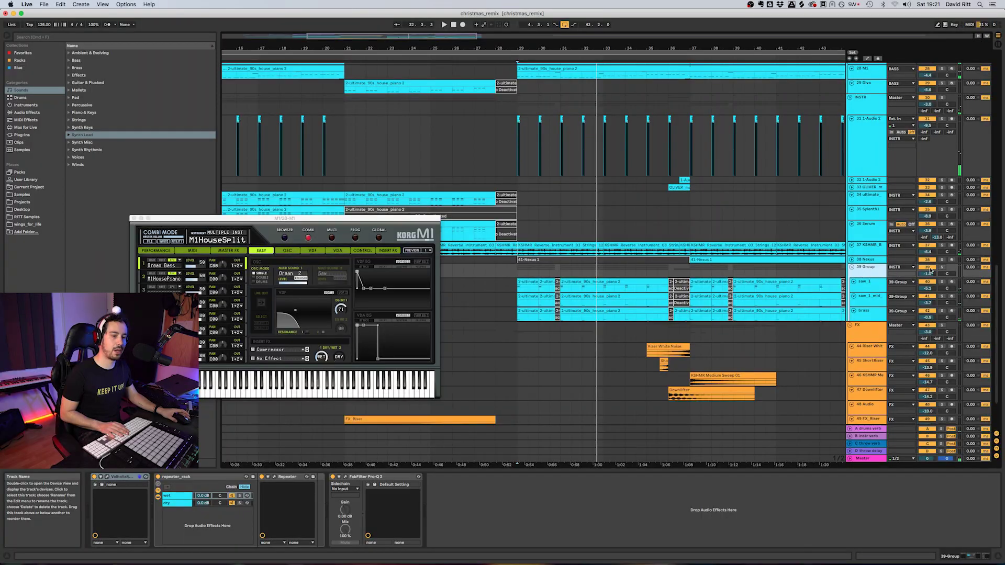
pyautogui.click(941, 267)
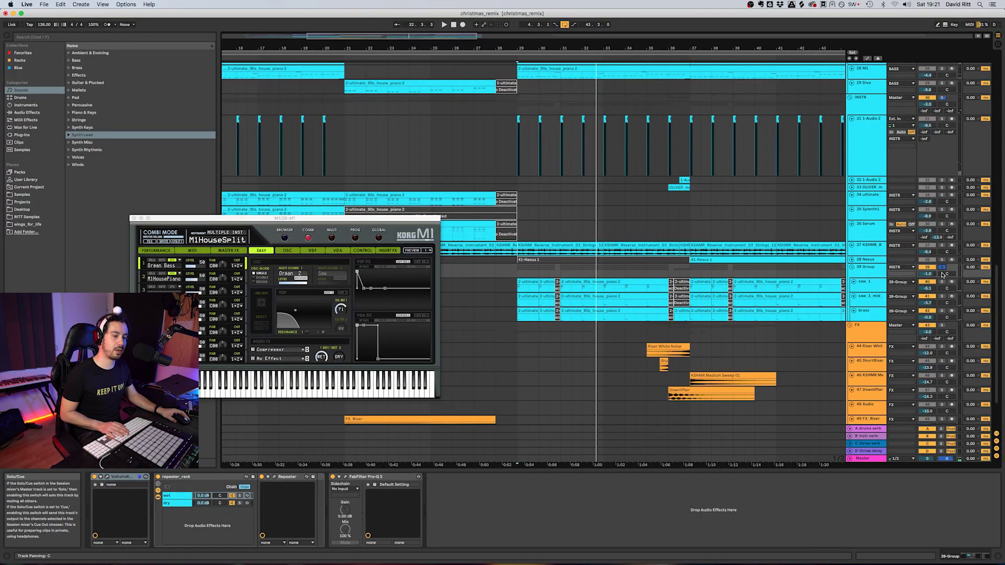
pyautogui.click(518, 289)
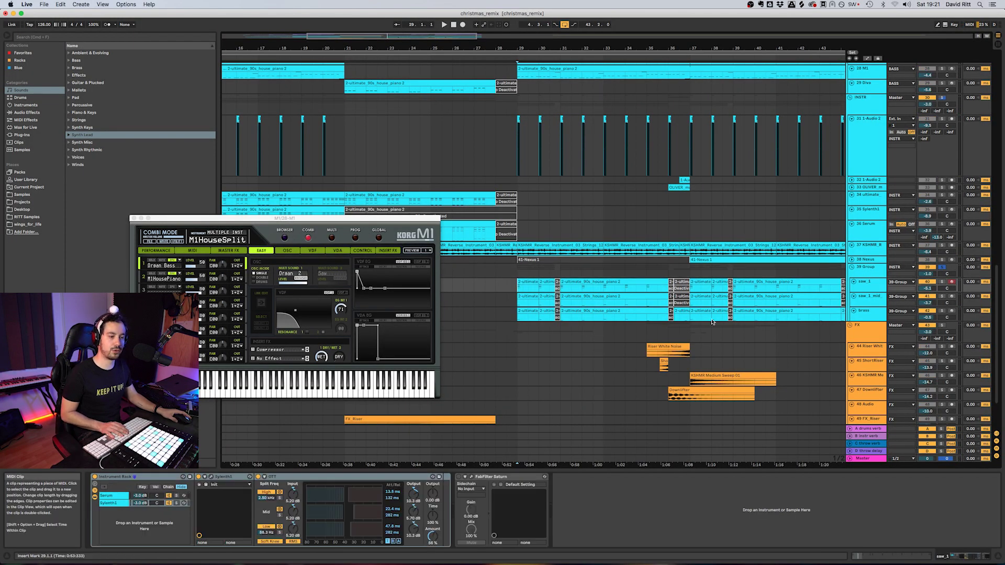
pyautogui.press('space')
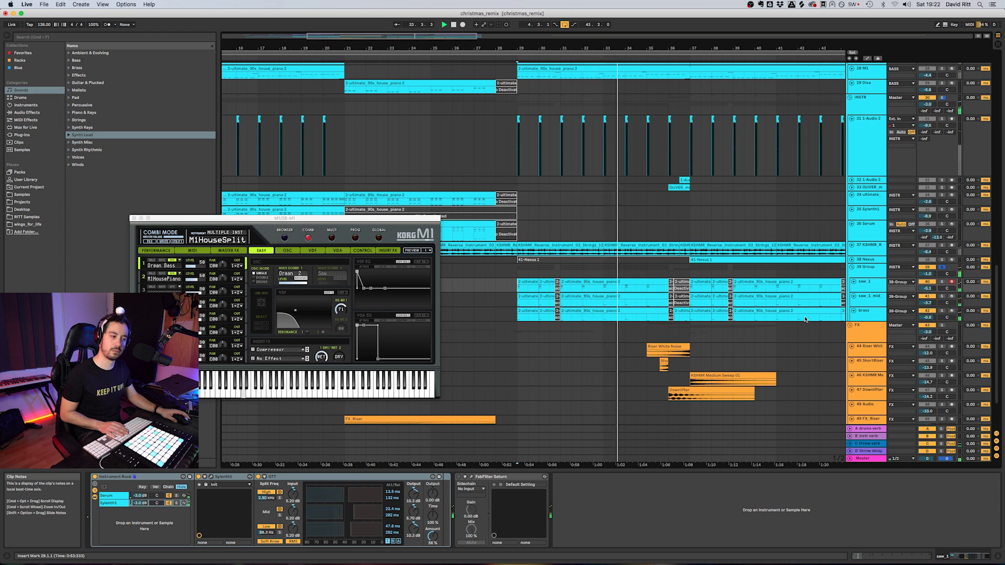
pyautogui.press('space')
# Listen to the brass track soloed and examine its brass stab sample, EQ Eight, OTT and Reverb devices.
pyautogui.click(868, 310)
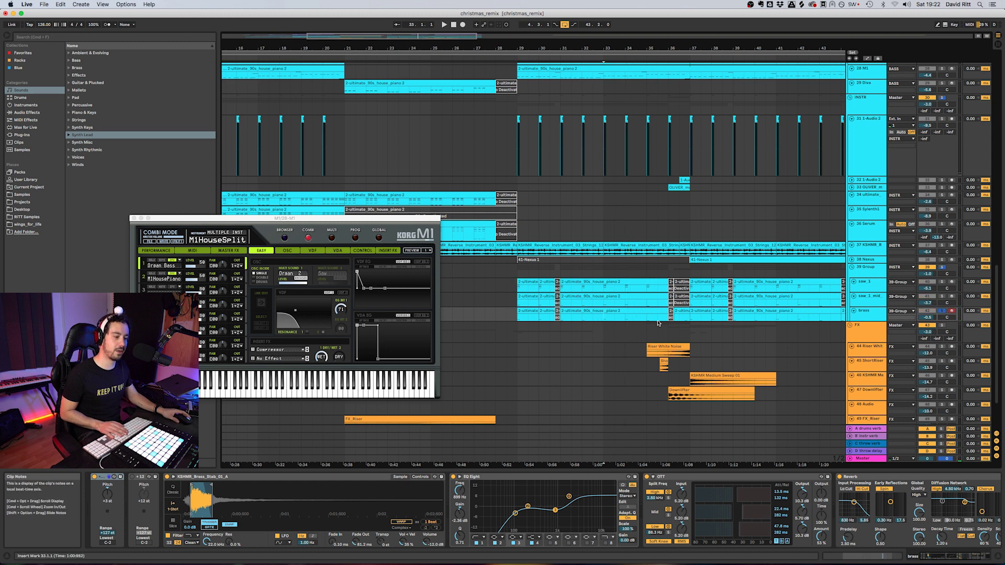
pyautogui.press('space')
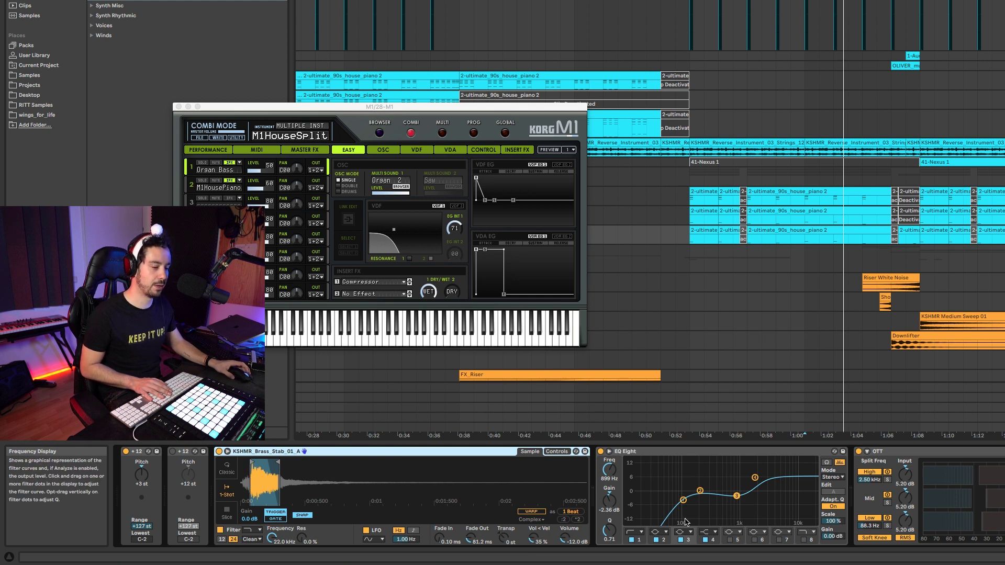
pyautogui.hscroll(4, 750, 501)
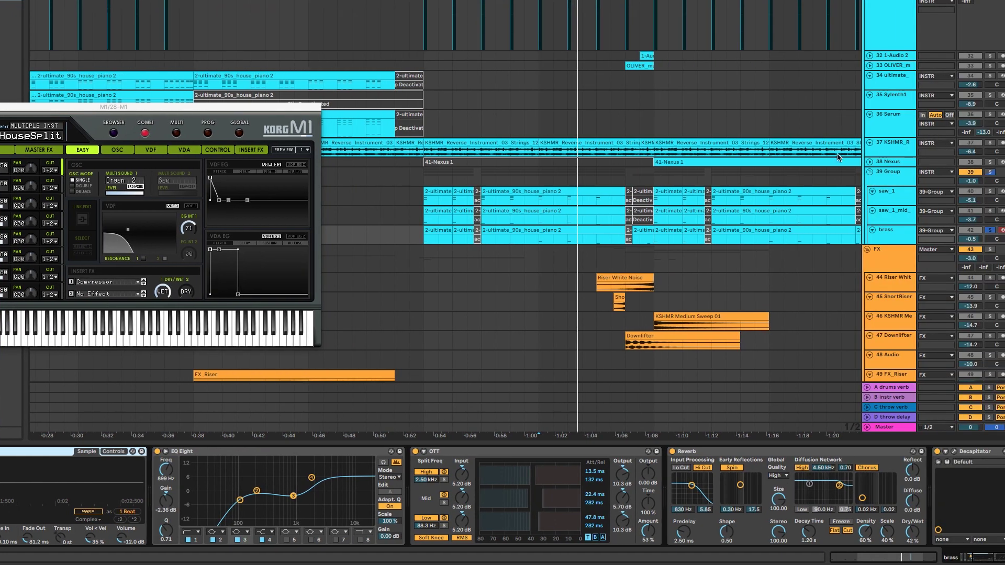
pyautogui.click(889, 235)
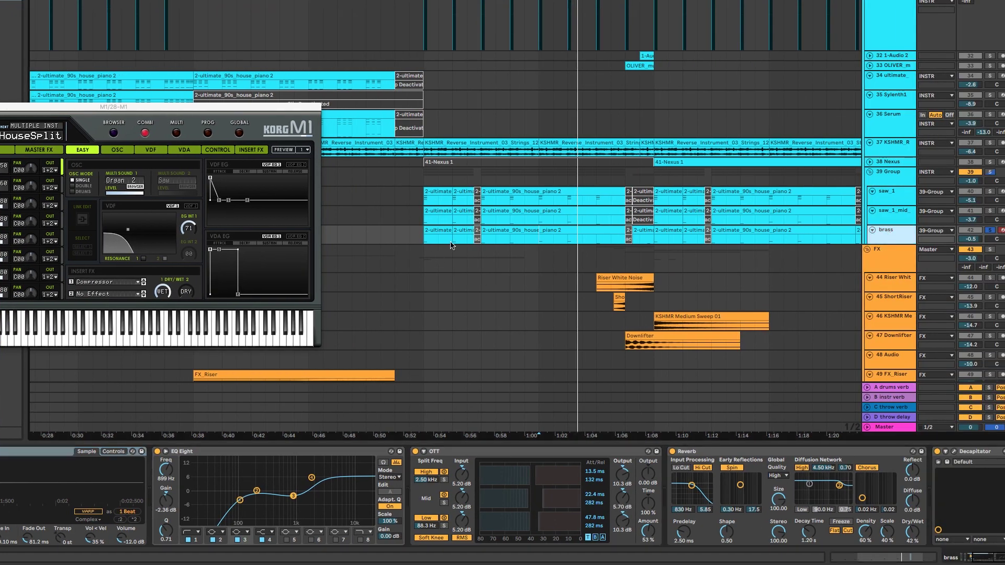
pyautogui.press('space')
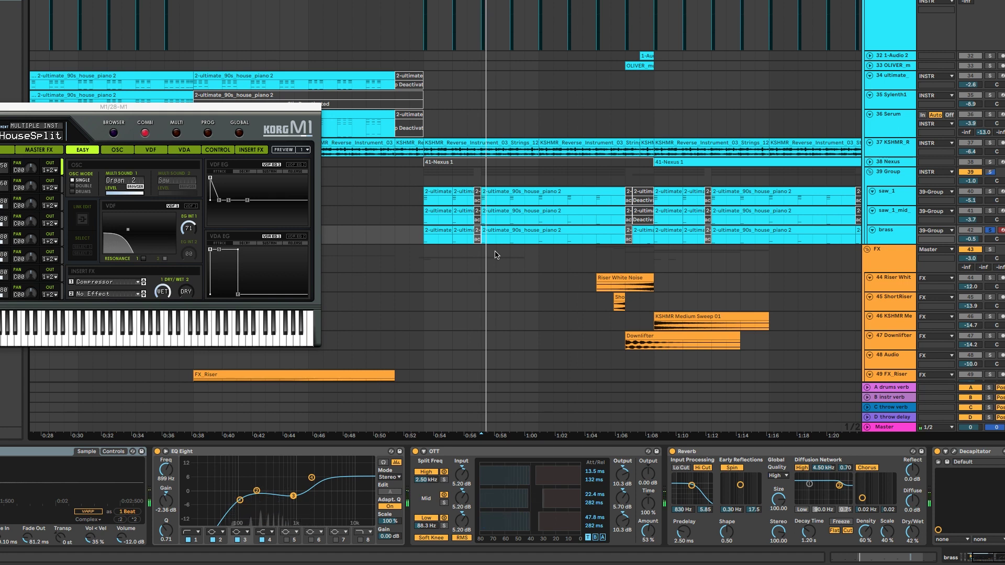
# Open the Serum plug-in from the saw_1 track's Instrument Rack and move its window to look at the oscillators.
pyautogui.click(904, 221)
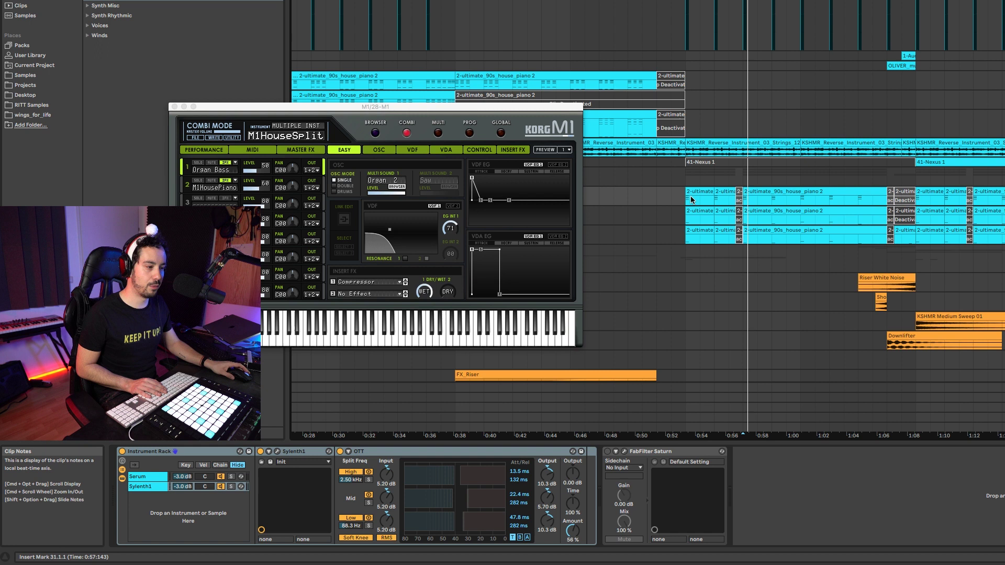
pyautogui.click(146, 488)
pyautogui.click(142, 477)
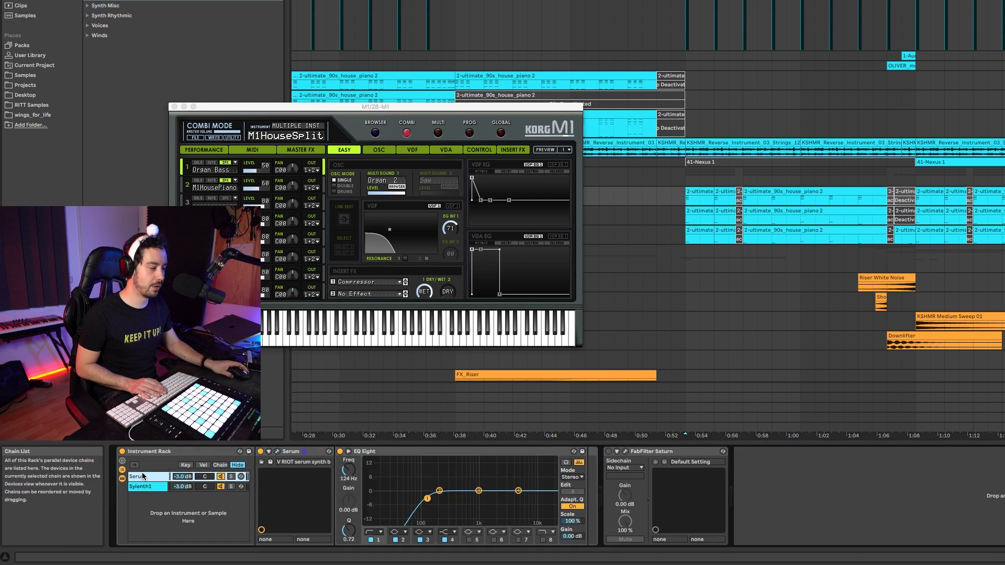
pyautogui.click(278, 453)
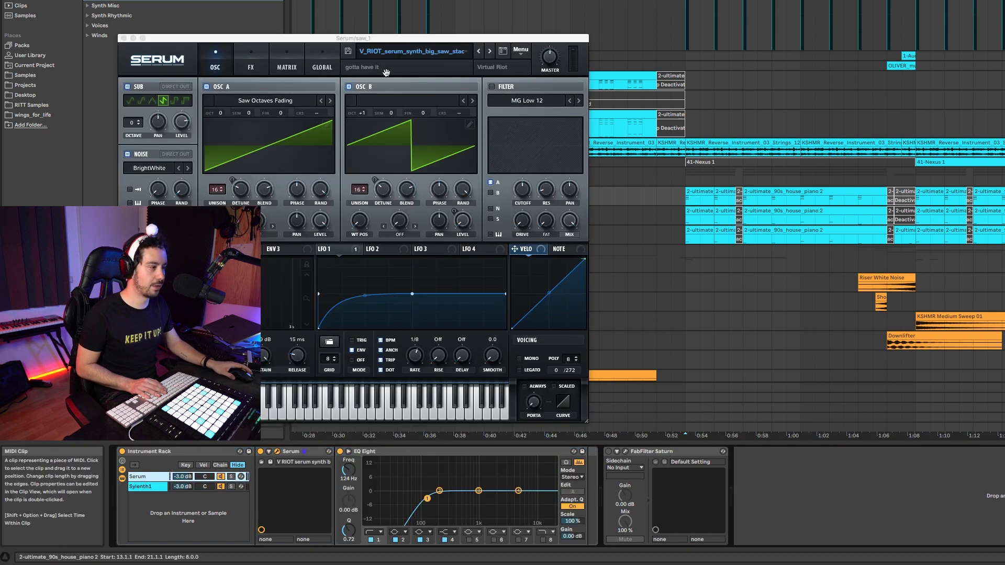
pyautogui.moveTo(349, 38); pyautogui.dragTo(423, 28)
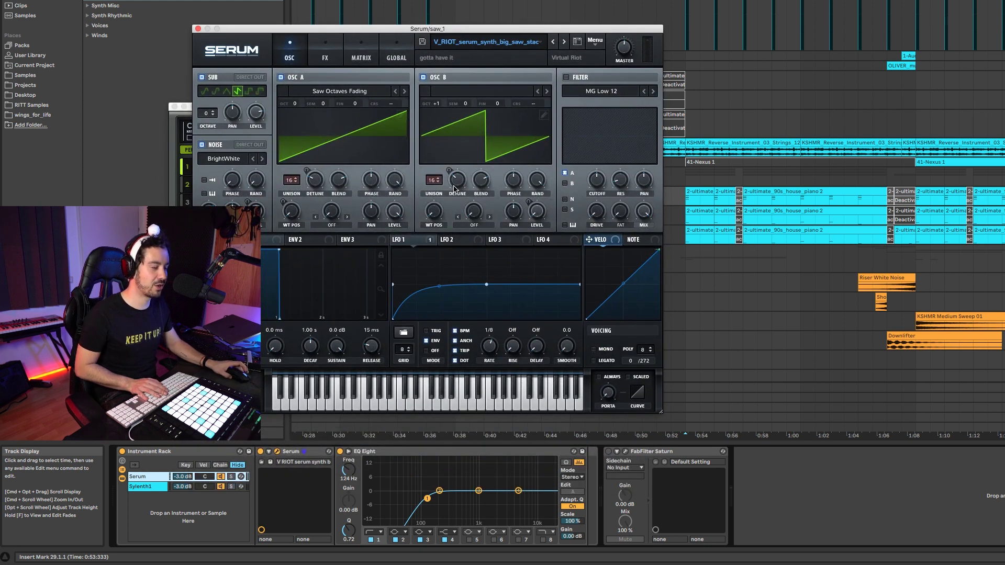
# Listen to the saw_1 track soloed from bar 29, and close the Serum and Korg M1 windows.
pyautogui.click(687, 203)
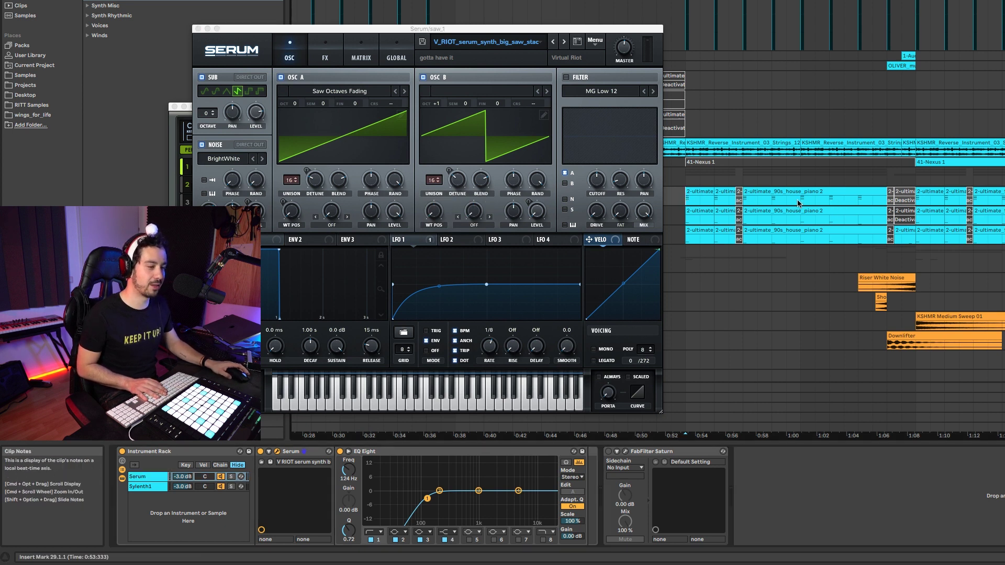
pyautogui.press('space')
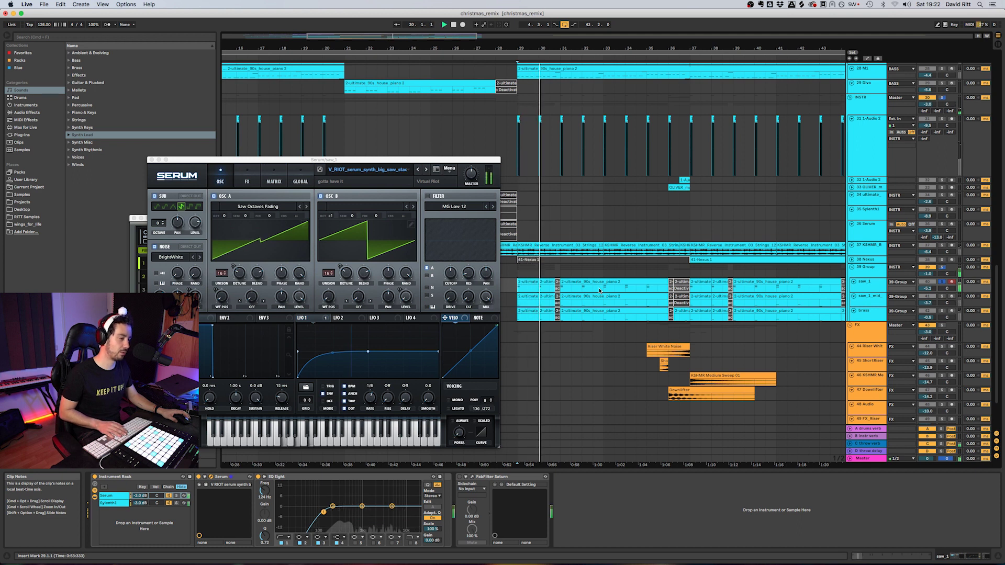
pyautogui.click(151, 161)
pyautogui.click(134, 218)
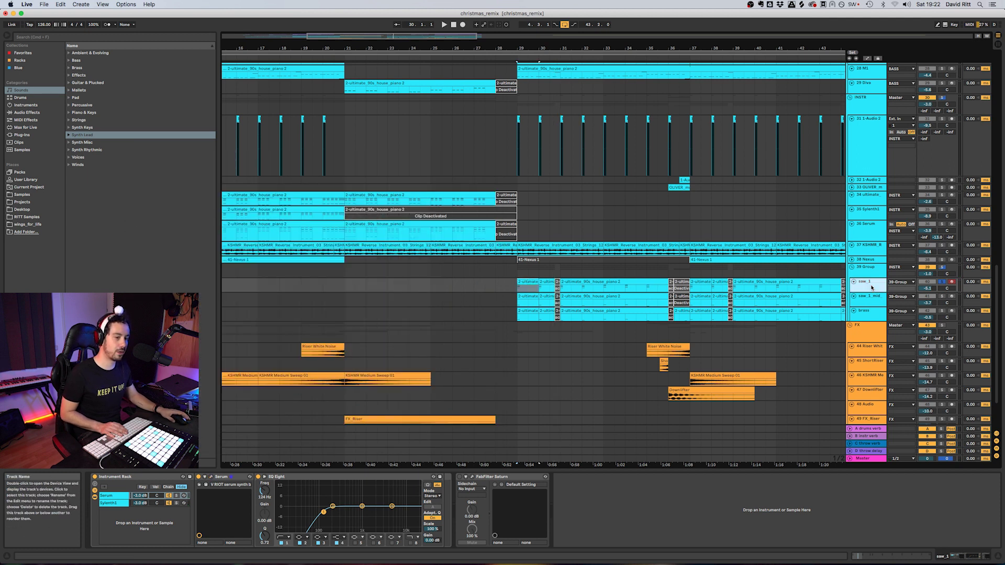
# Look at 39 Group's sends, unfold the C throw verb return track, and show its volume automation.
pyautogui.moveTo(890, 292); pyautogui.dragTo(907, 312)
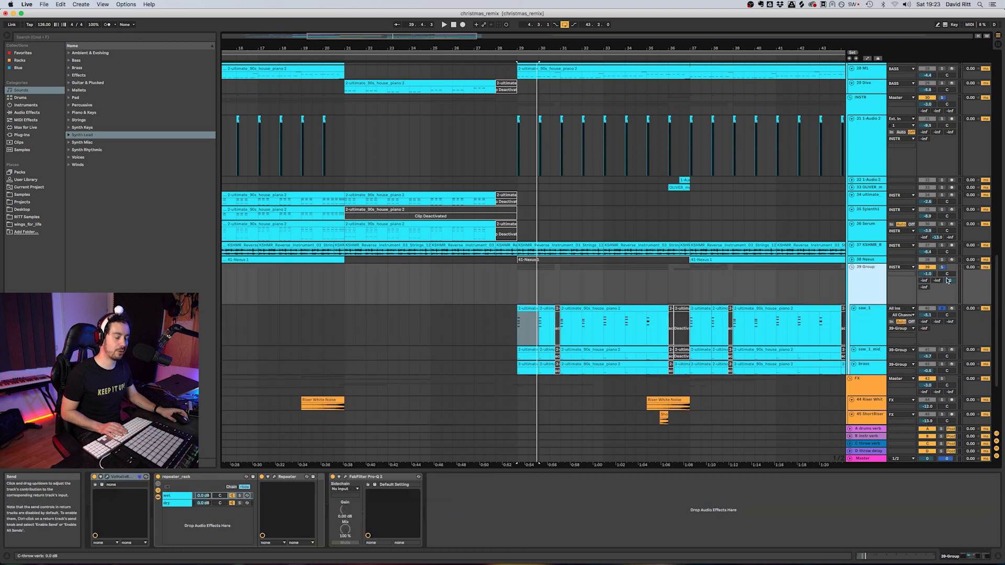
pyautogui.click(859, 438)
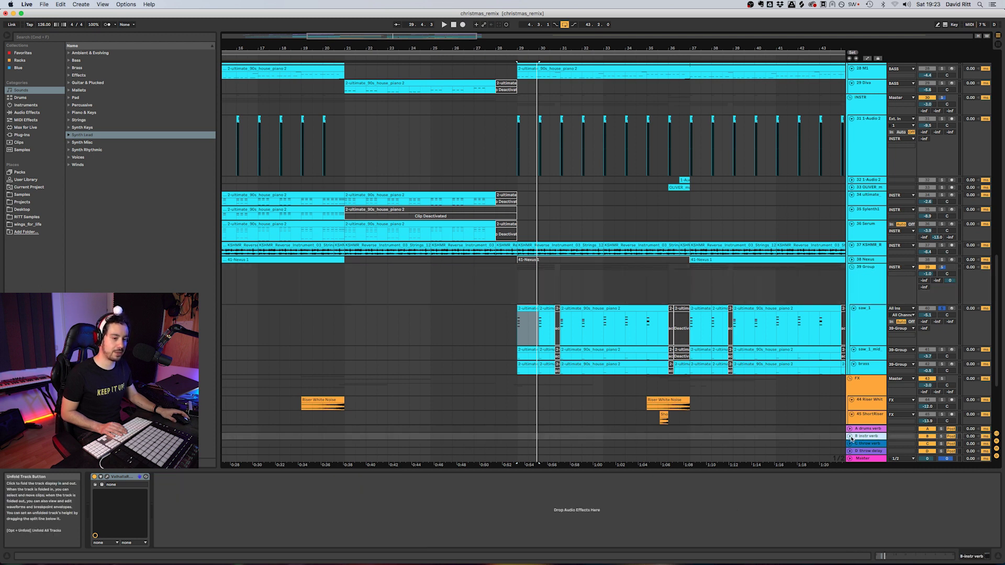
pyautogui.click(853, 443)
pyautogui.click(850, 444)
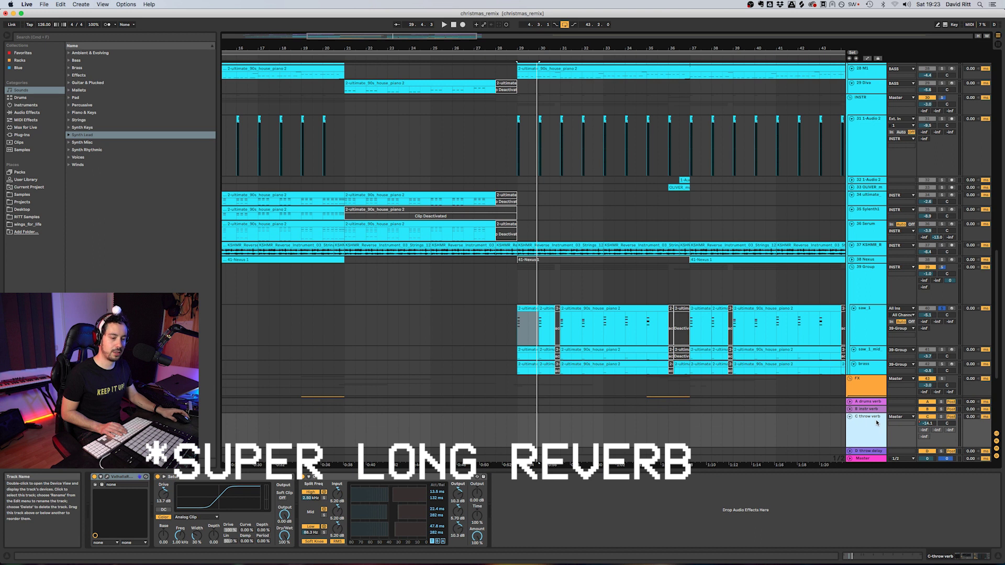
pyautogui.press('a')
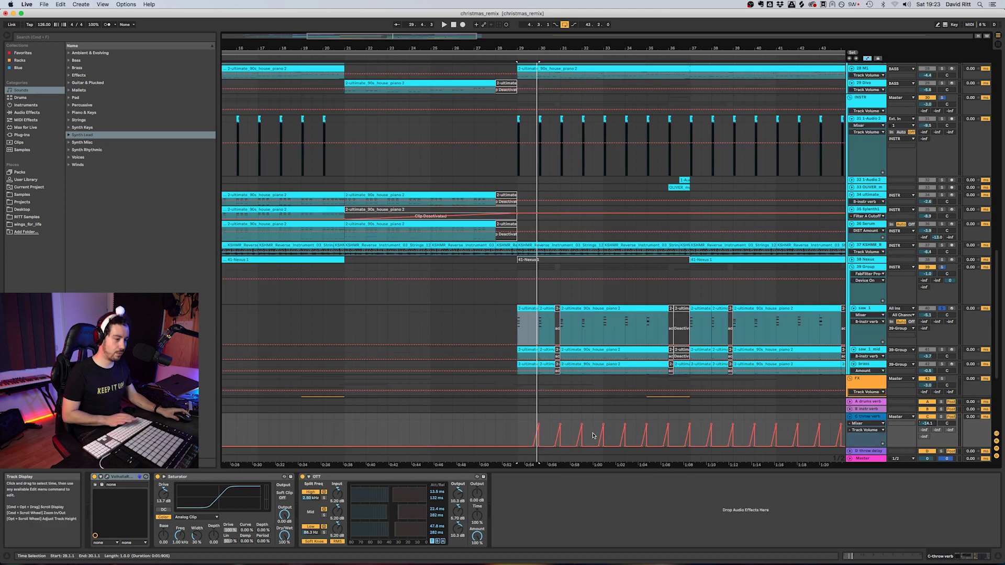
# Examine the throw verb's volume automation ramps up close while playing the soloed saw_1 track from bar 29.
pyautogui.scroll(-3, 746, 422)
pyautogui.scroll(6, 628, 427)
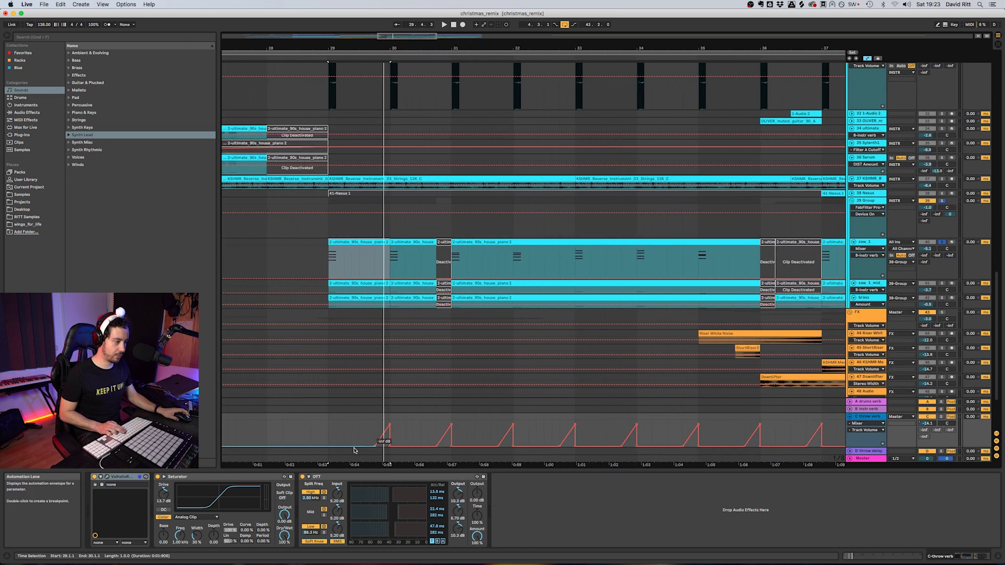
pyautogui.click(326, 436)
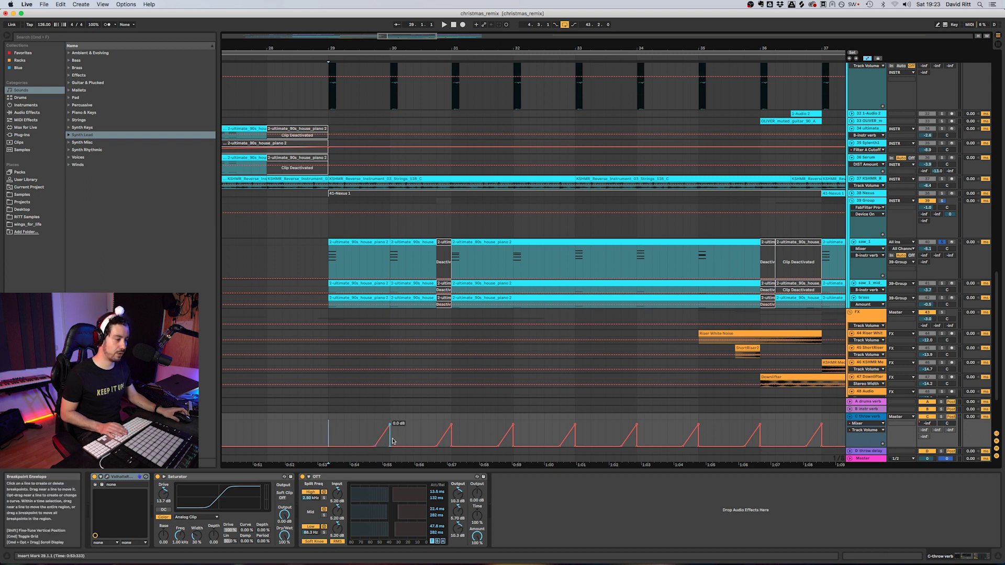
pyautogui.press('space')
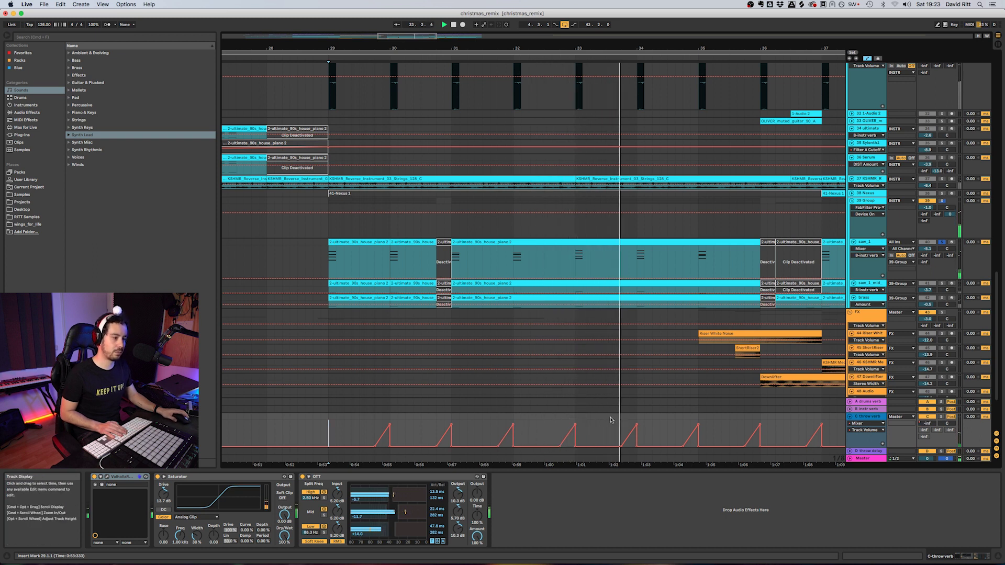
# Hide the automation lanes across the arrangement.
pyautogui.scroll(-5, 592, 415)
pyautogui.hscroll(3, 591, 415)
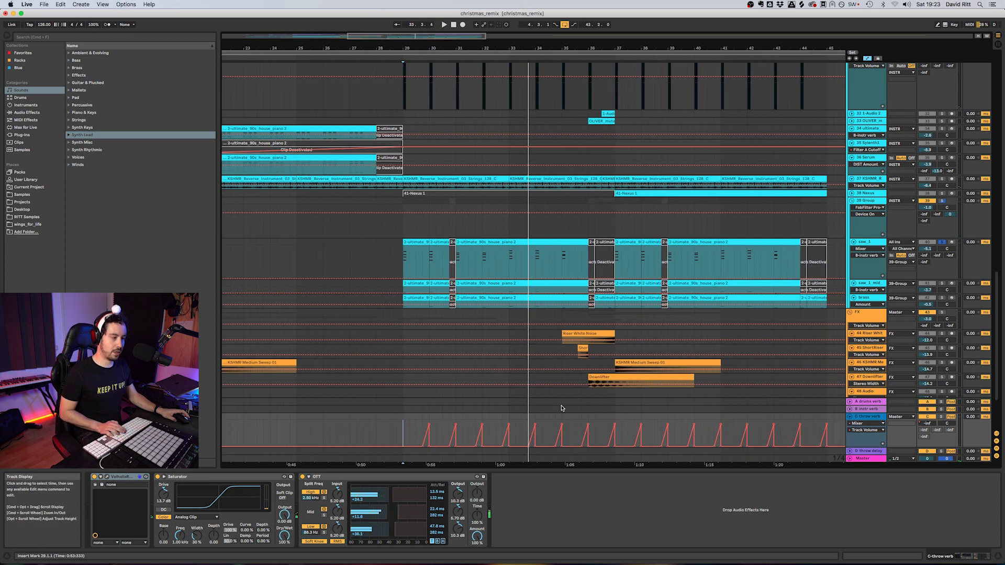
pyautogui.press('a')
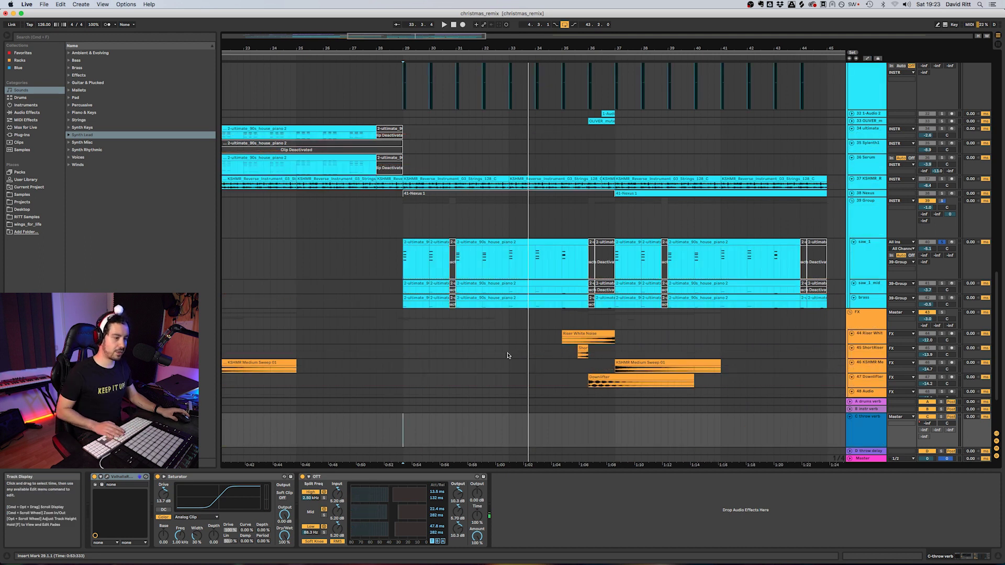
# Solo the FX group and listen to its risers, sweep and downlifter from bar 35.
pyautogui.click(568, 354)
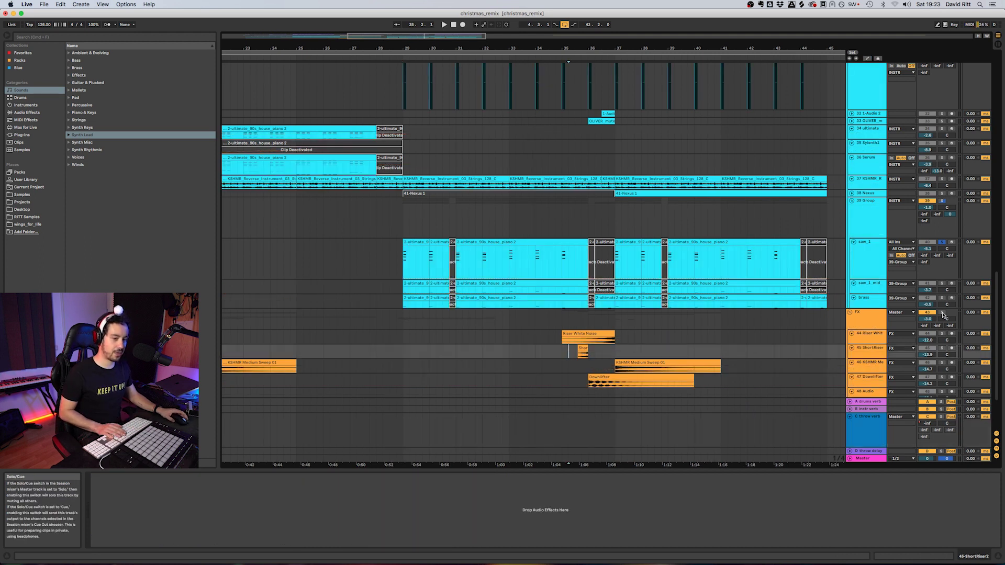
pyautogui.press('-')
pyautogui.press('-')
pyautogui.press('-')
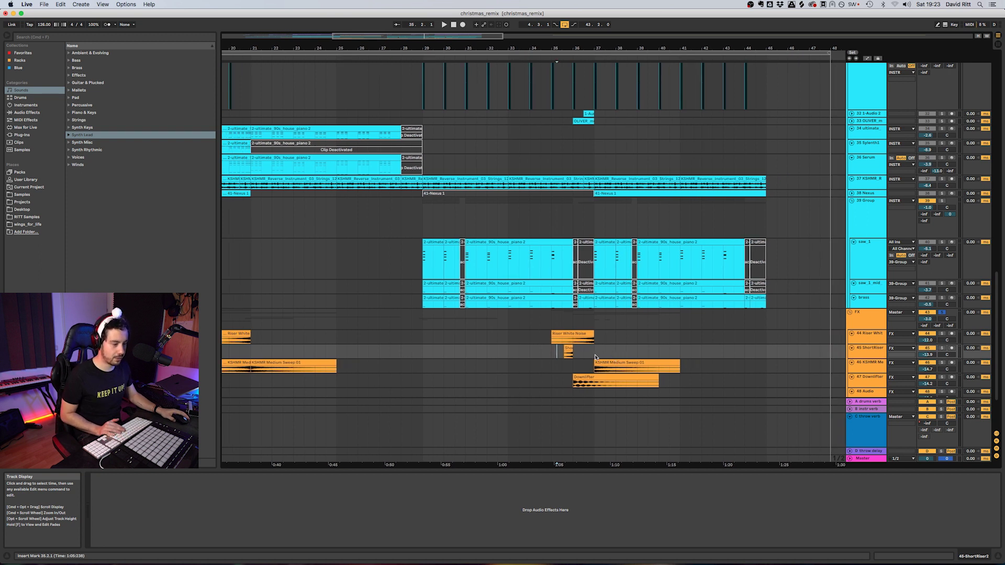
pyautogui.press('space')
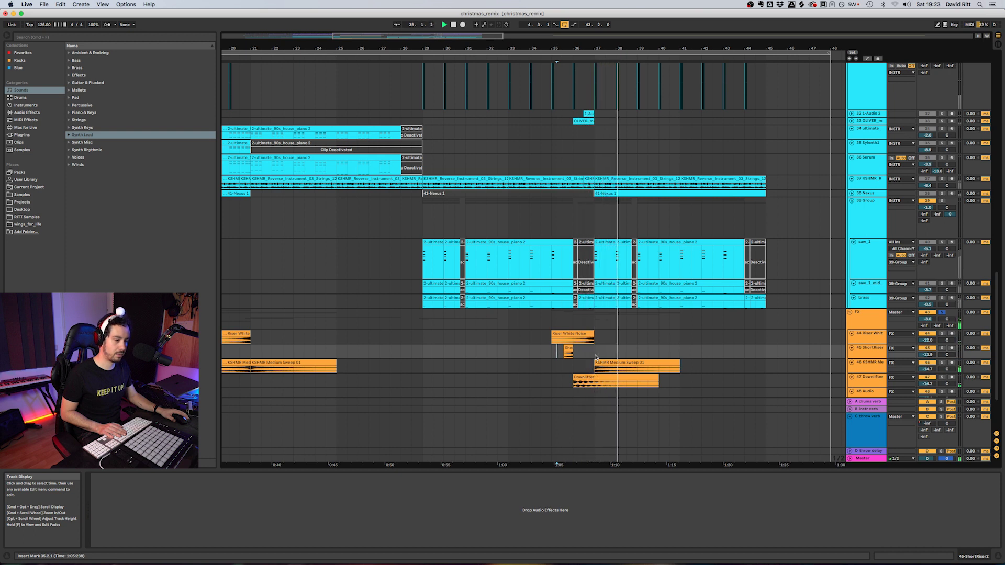
pyautogui.scroll(-5, 595, 358)
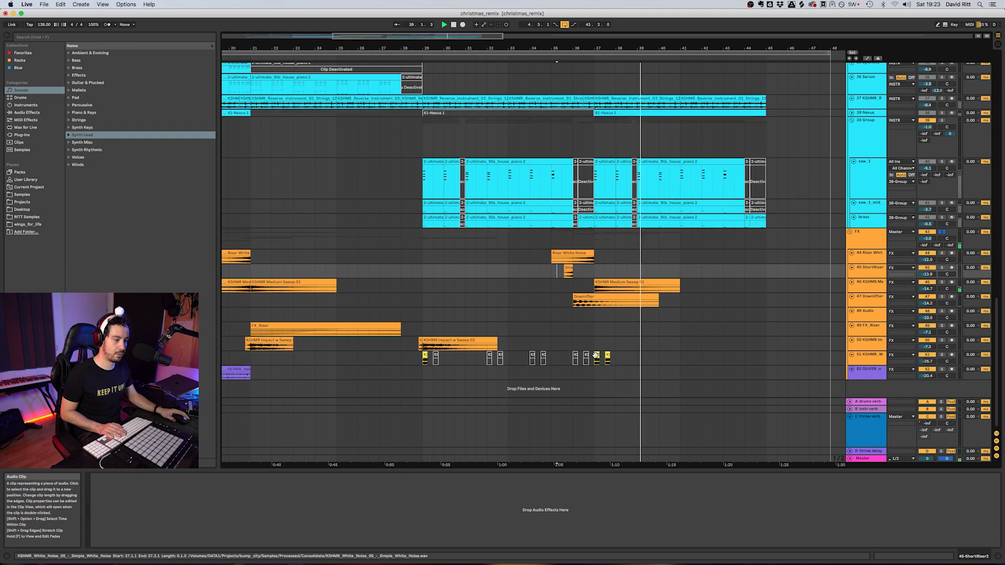
pyautogui.scroll(15, 597, 360)
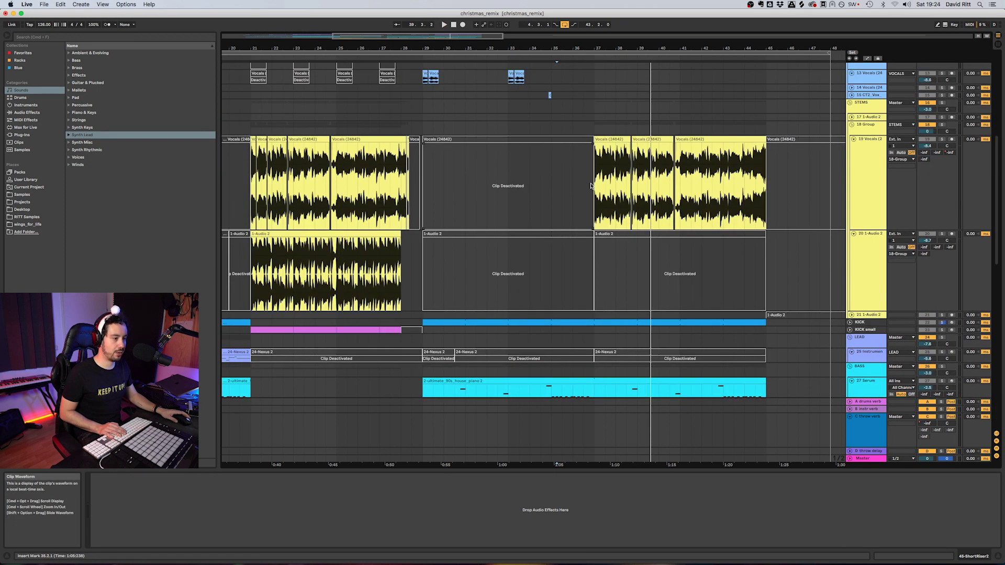
pyautogui.press('space')
# Look over the stem vocals at bar 37, the 13 Vocals clip at bar 29 and the remaining track groups.
pyautogui.click(591, 193)
pyautogui.scroll(4, 598, 210)
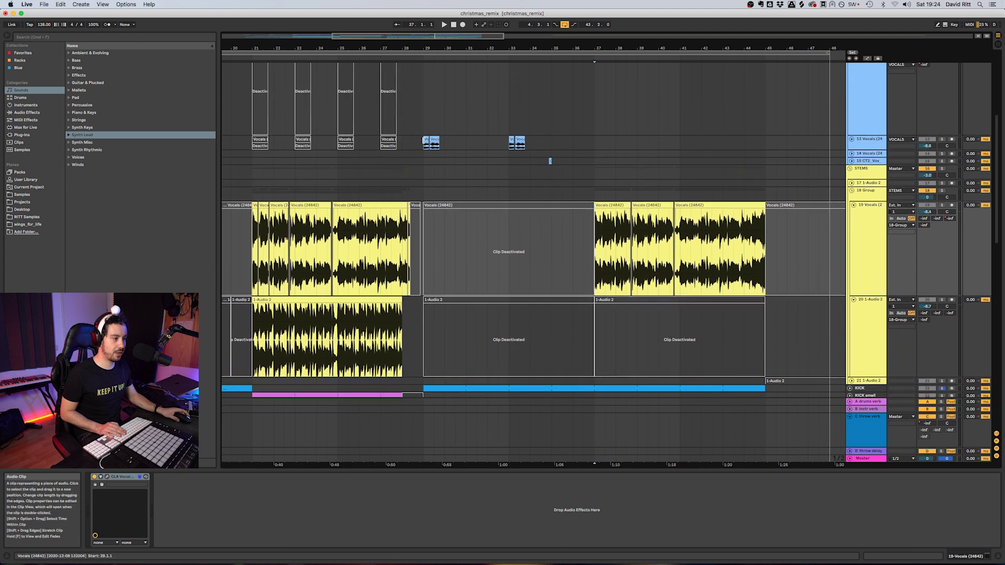
pyautogui.click(430, 140)
pyautogui.scroll(8, 565, 216)
pyautogui.scroll(3, 614, 227)
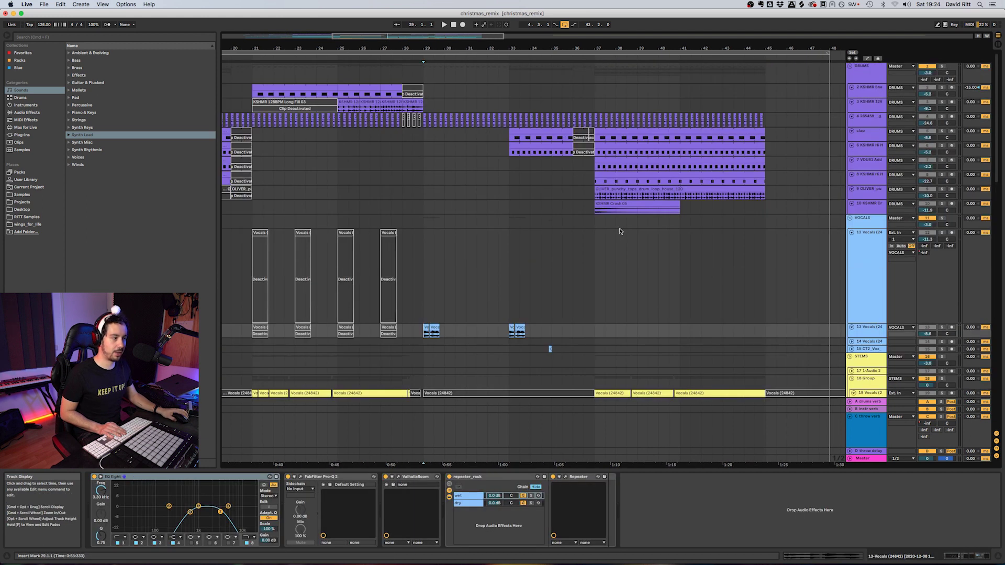
pyautogui.press('-')
pyautogui.scroll(-15, 407, 246)
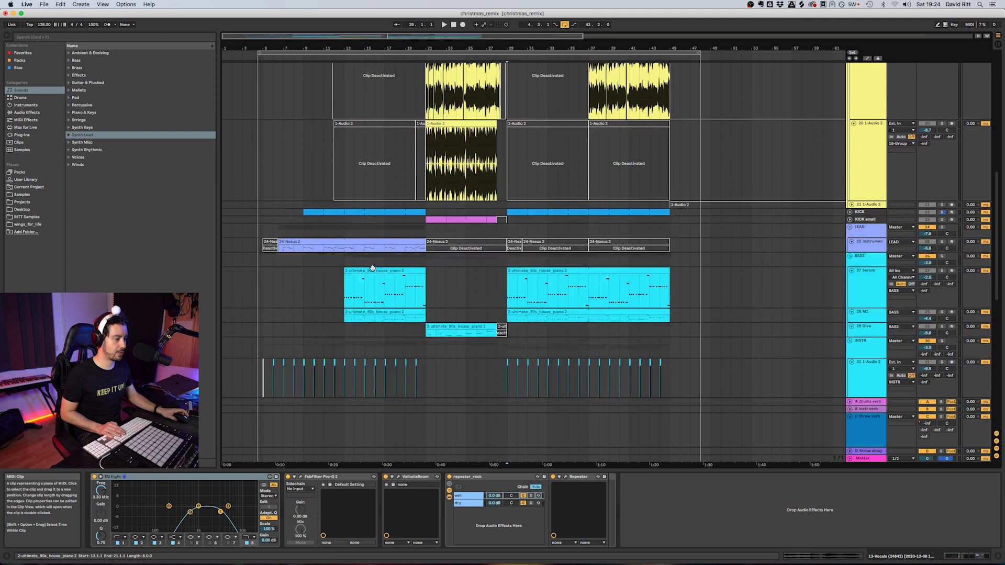
pyautogui.scroll(-10, 372, 270)
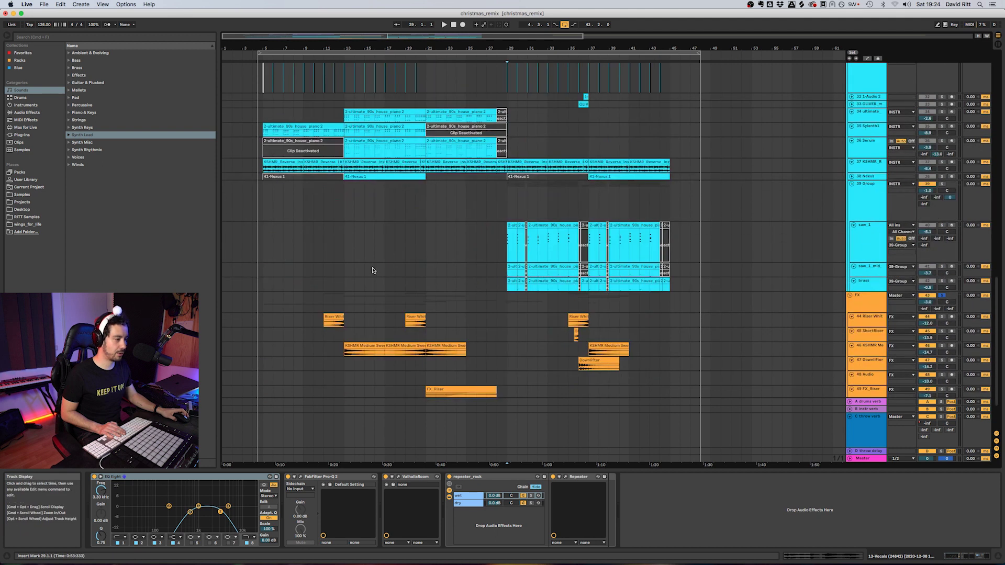
# Fit the track heights to the arrangement view and play the unsoloed FX group with all tracks from just before bar 5.
pyautogui.click(331, 228)
pyautogui.press('h')
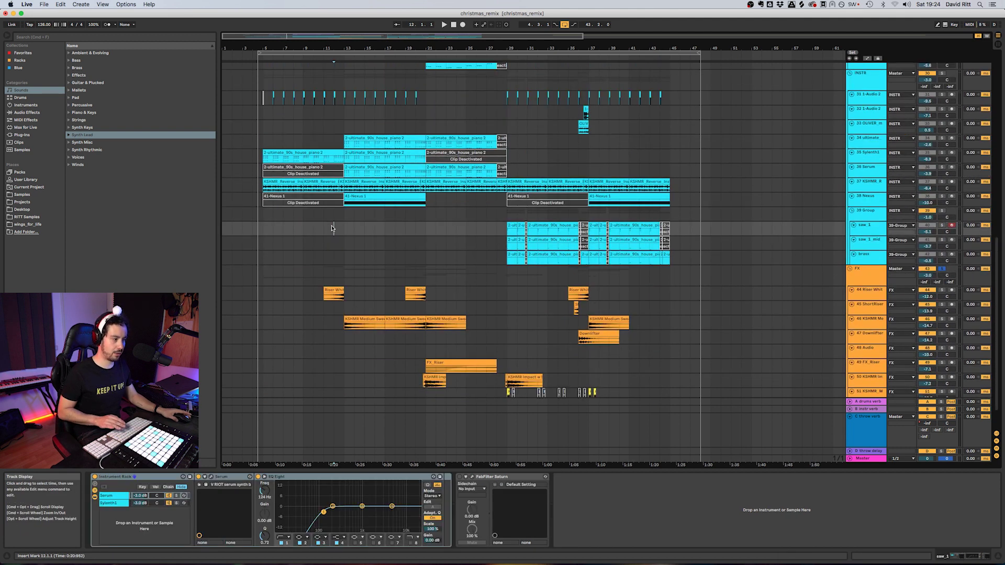
pyautogui.scroll(3, 258, 231)
pyautogui.click(258, 231)
pyautogui.press('space')
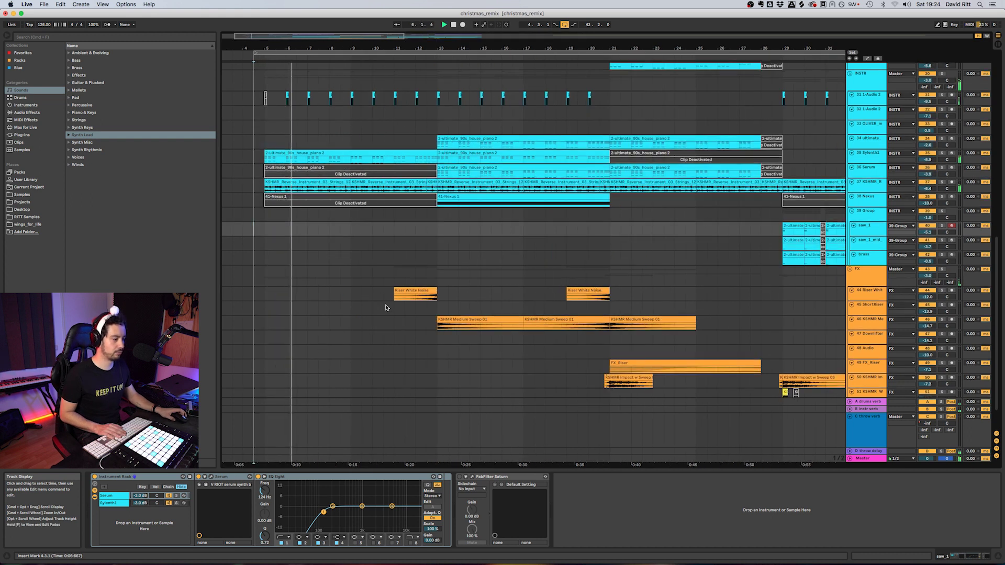
# Look at the chord notes of the Sylenth1 clip at bar 5 and the 36 Serum clip at bar 13.
pyautogui.click(309, 154)
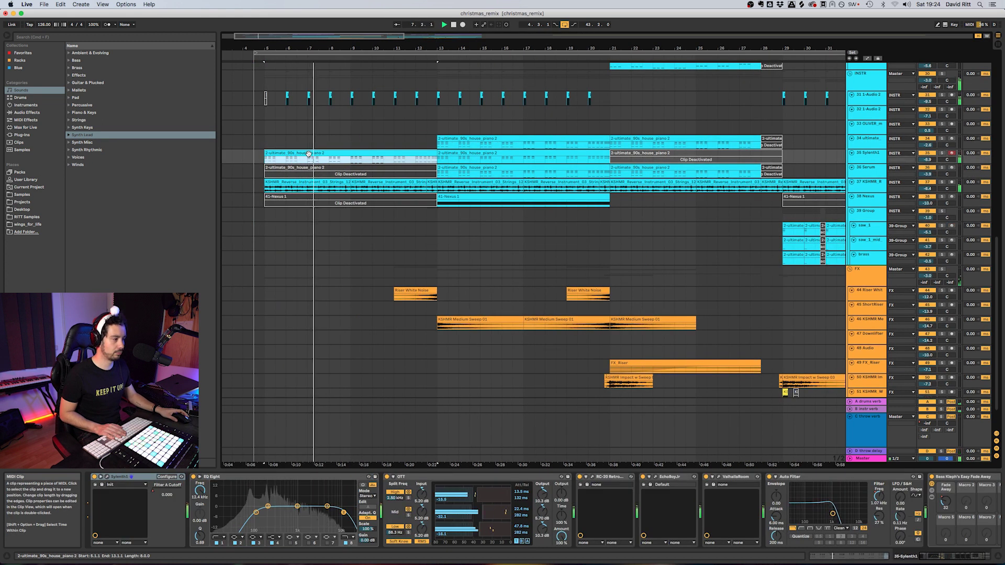
pyautogui.doubleClick(308, 154)
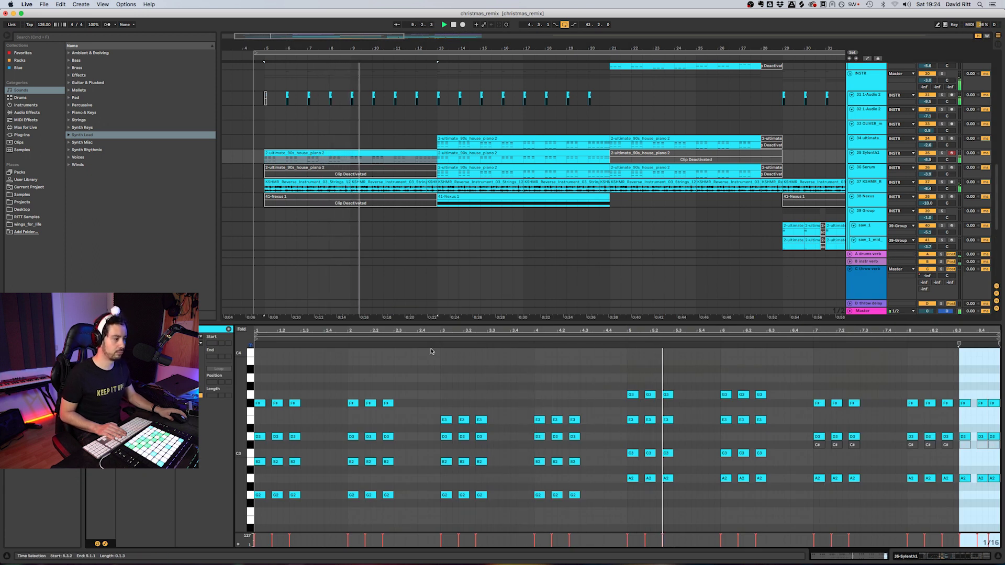
pyautogui.click(446, 168)
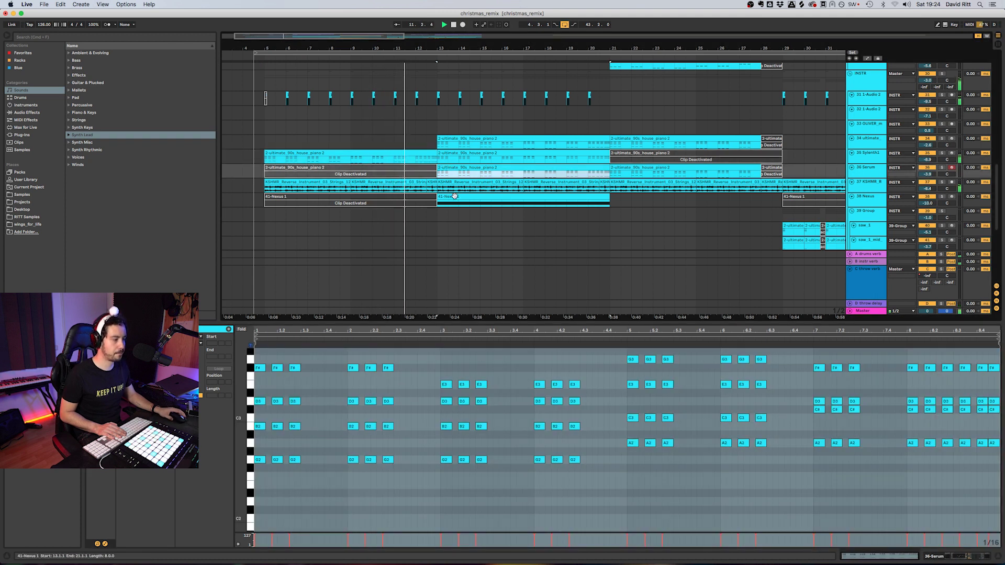
# Open the 36 Serum track's Serum plug-in and move its window clear of the clips to look at its oscillators.
pyautogui.hotkey('shift', 'Tab')
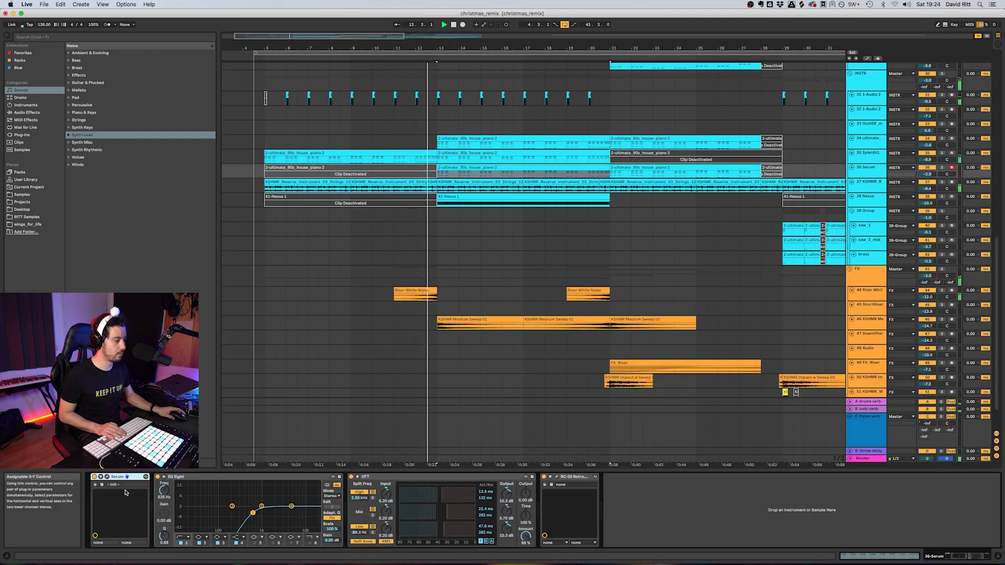
pyautogui.click(106, 477)
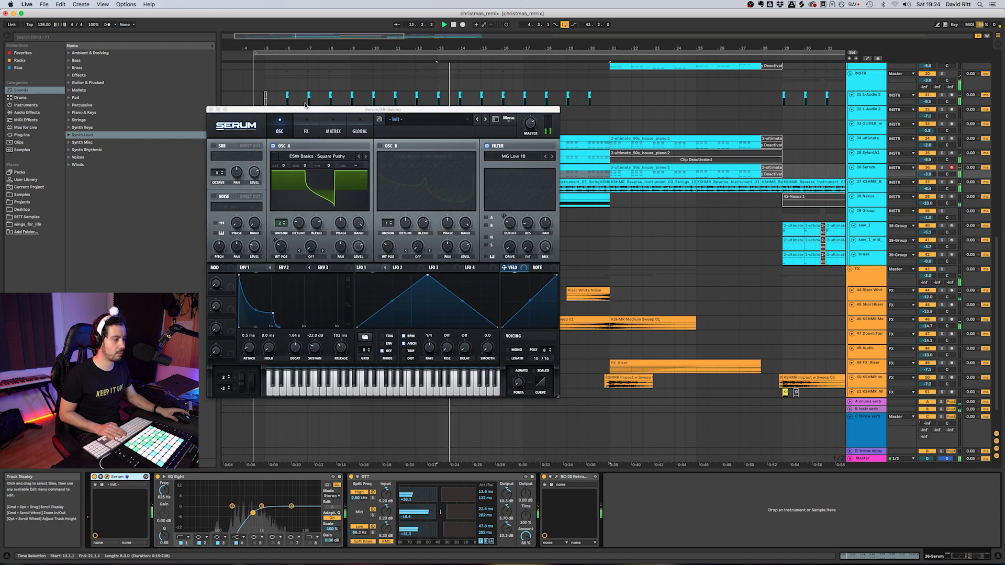
pyautogui.moveTo(335, 111); pyautogui.dragTo(209, 170)
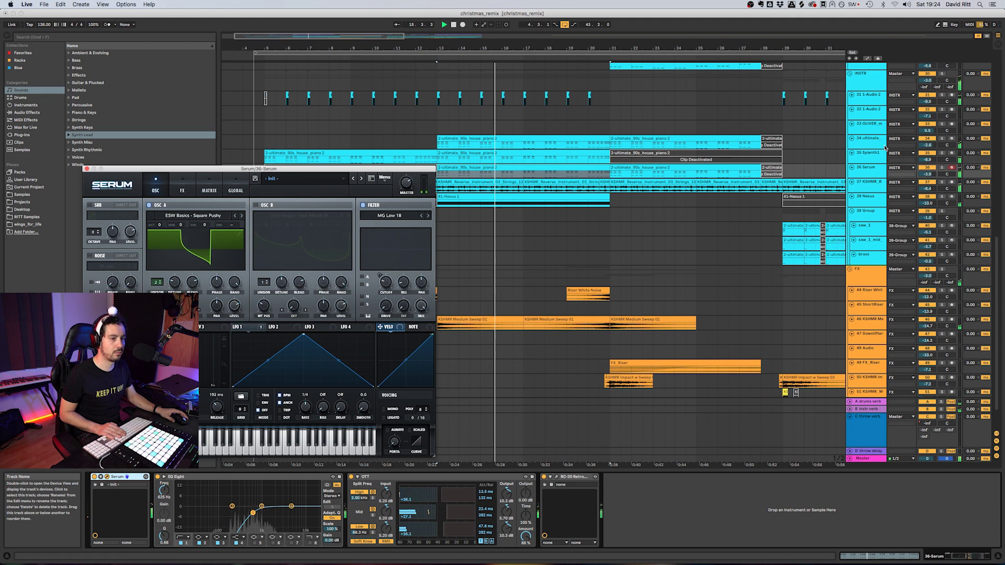
# Close the Serum window and look at the chord notes of track 34's ultimate_90s_house_piano clip at bar 13.
pyautogui.click(508, 148)
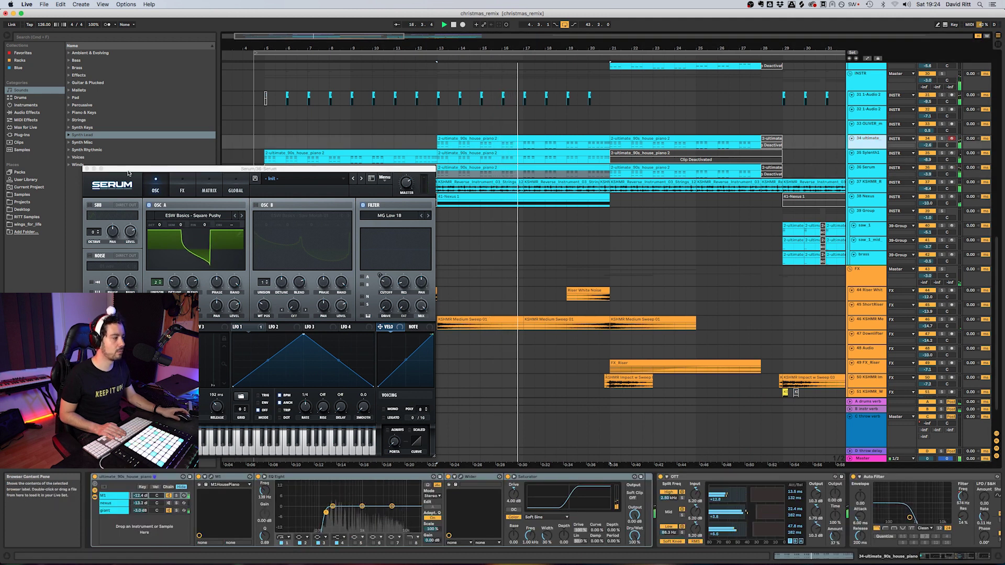
pyautogui.click(535, 137)
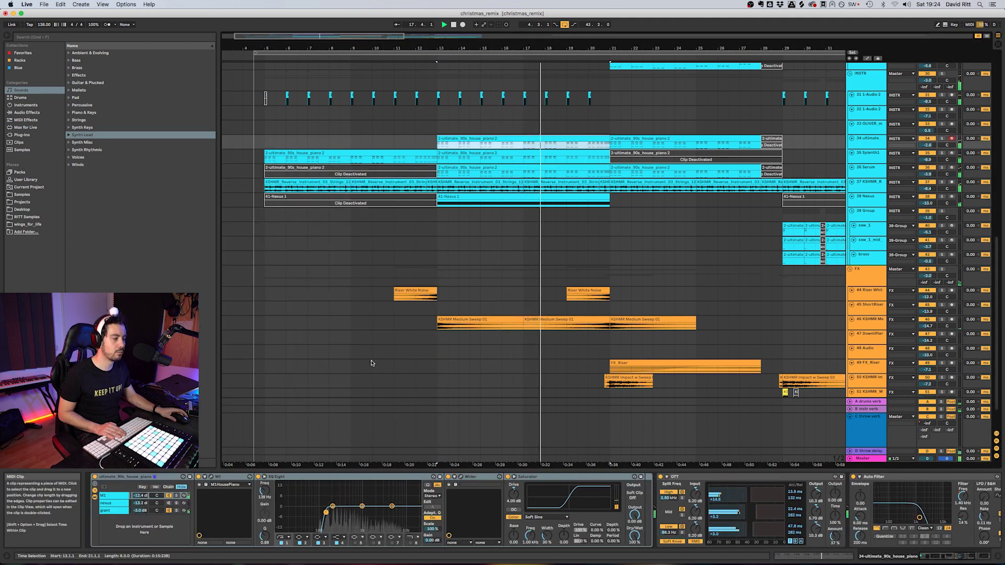
pyautogui.doubleClick(535, 138)
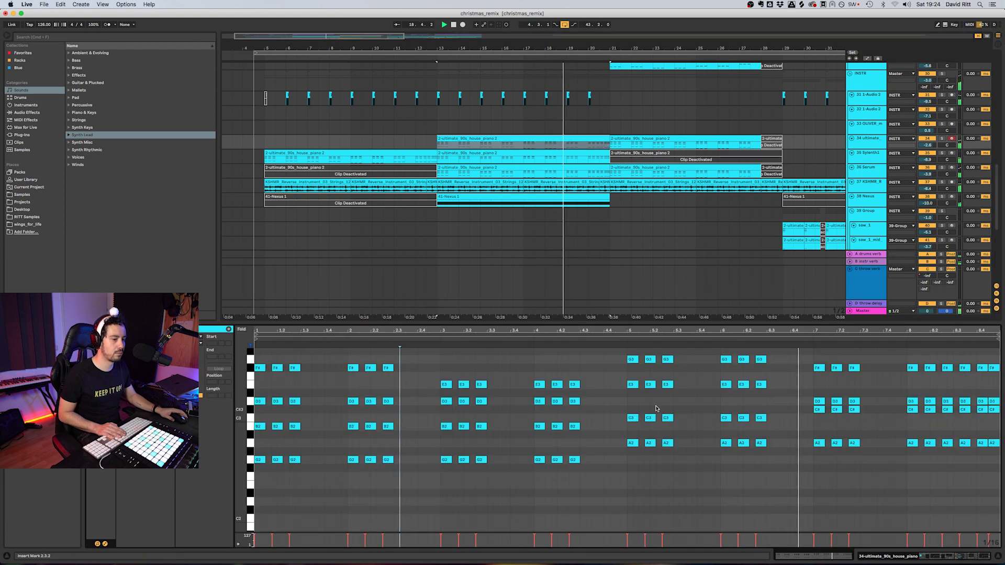
pyautogui.scroll(2, 523, 241)
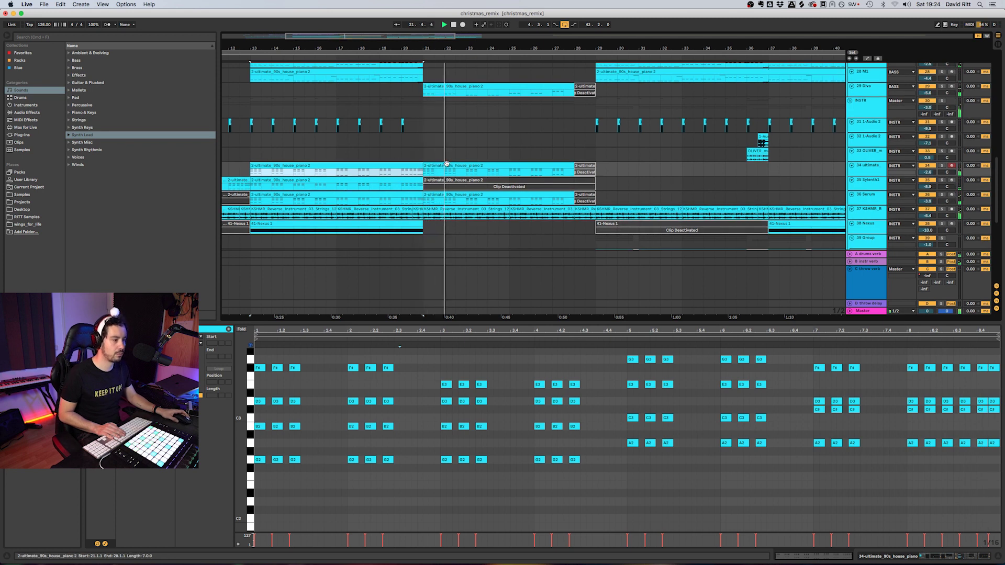
# Look at track 34's clip at bar 21, and follow the vocal, stem, kick and bass clips playing in that section.
pyautogui.scroll(10, 471, 199)
pyautogui.scroll(6, 494, 224)
pyautogui.hscroll(3, 494, 226)
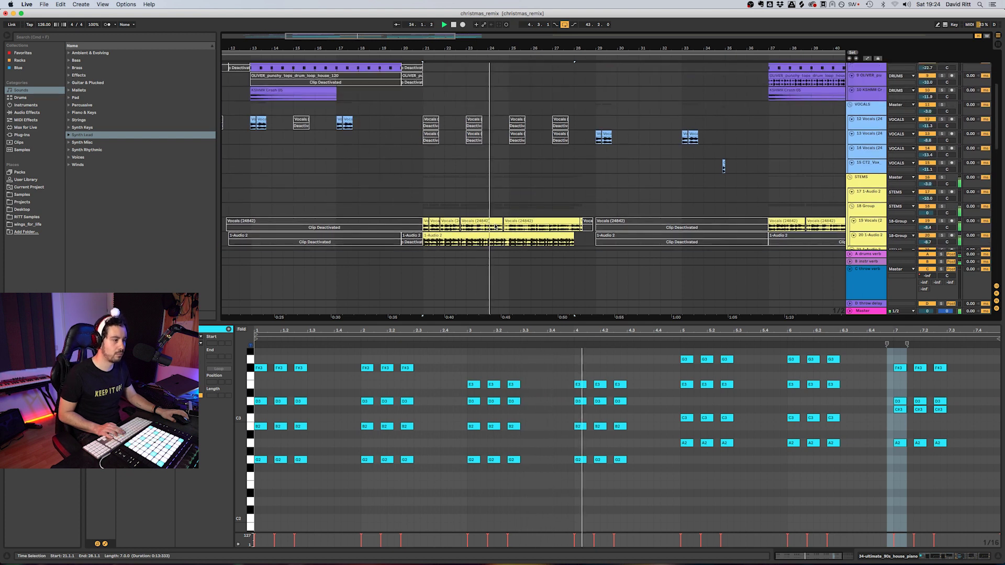
pyautogui.scroll(-5, 494, 226)
pyautogui.scroll(3, 494, 226)
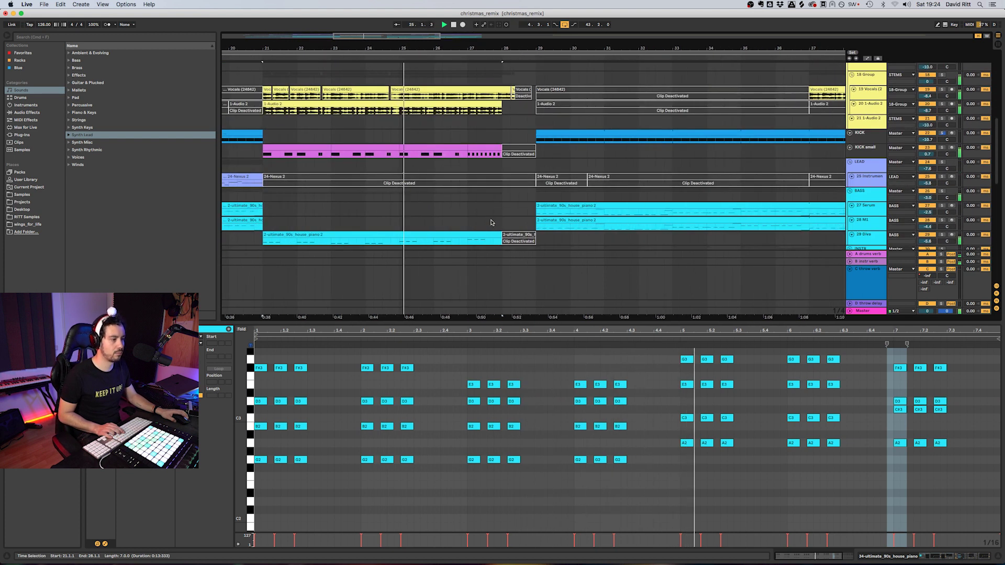
# Show the notes of the 28 M1 bass clip at bar 29 and enlarge the note editor.
pyautogui.scroll(-3, 502, 220)
pyautogui.click(510, 185)
pyautogui.scroll(-2, 511, 212)
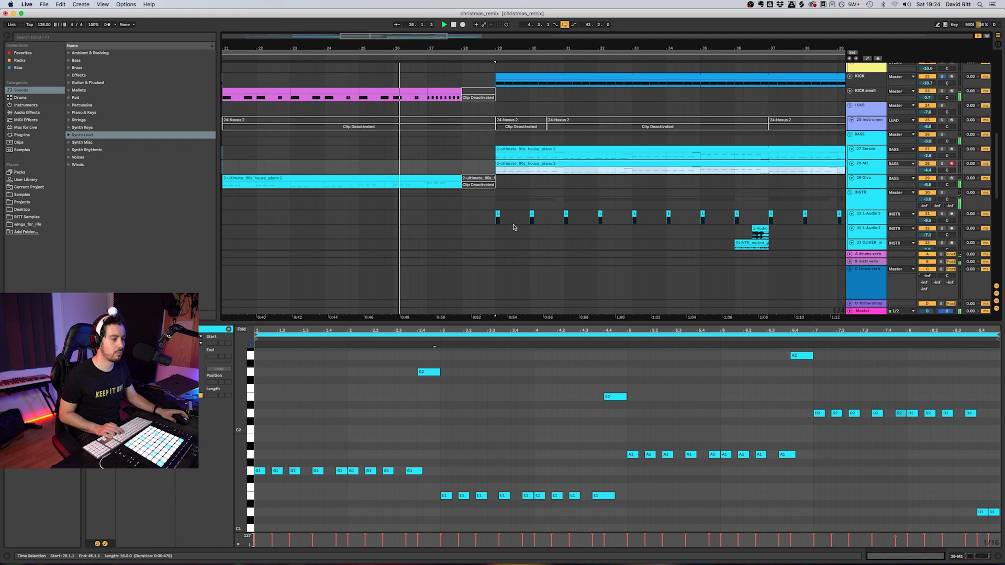
pyautogui.scroll(2, 510, 173)
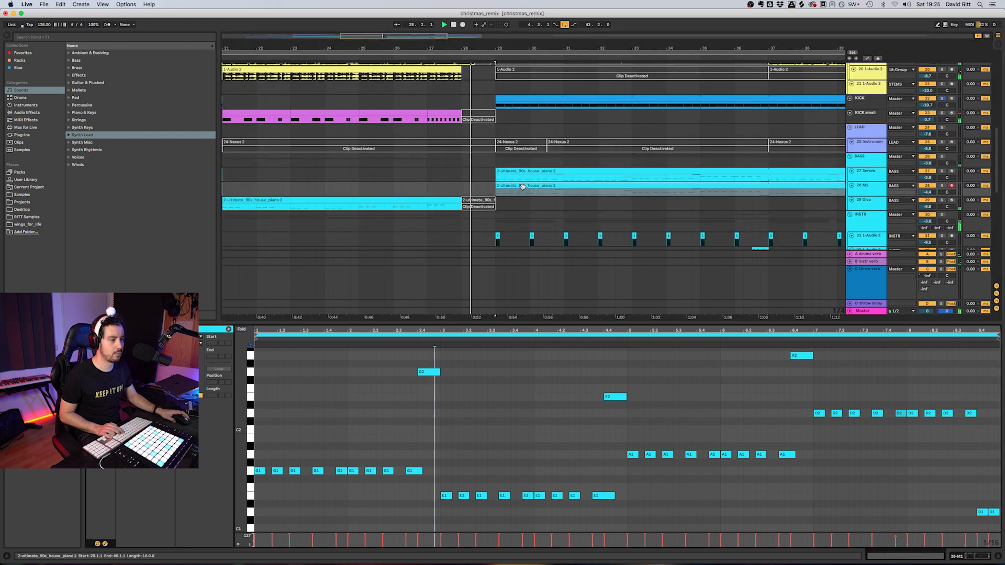
pyautogui.moveTo(443, 321); pyautogui.dragTo(443, 264)
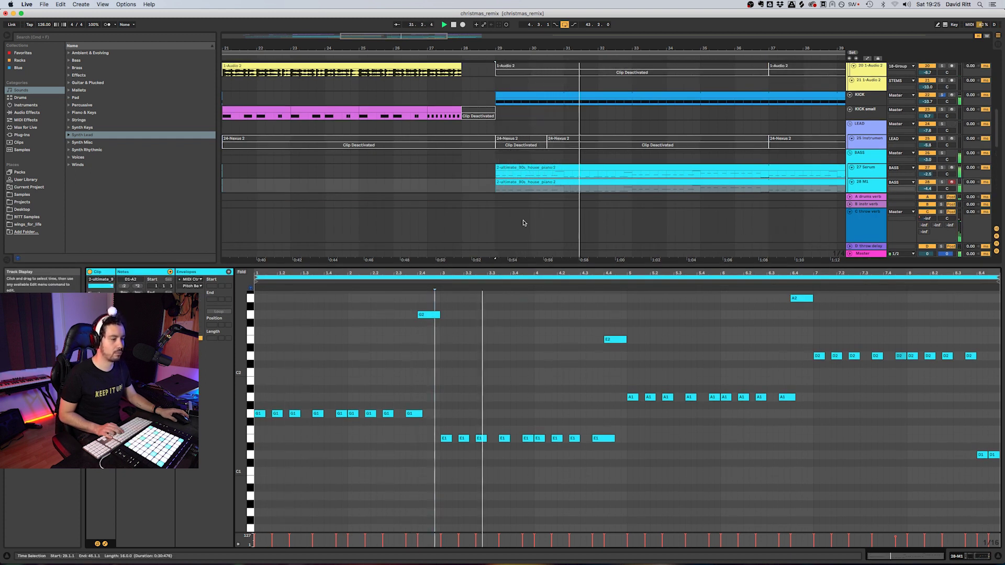
# Follow the playback through the vocal and drum tracks from about bar 32 to bar 36.
pyautogui.hscroll(4, 522, 223)
pyautogui.scroll(10, 539, 187)
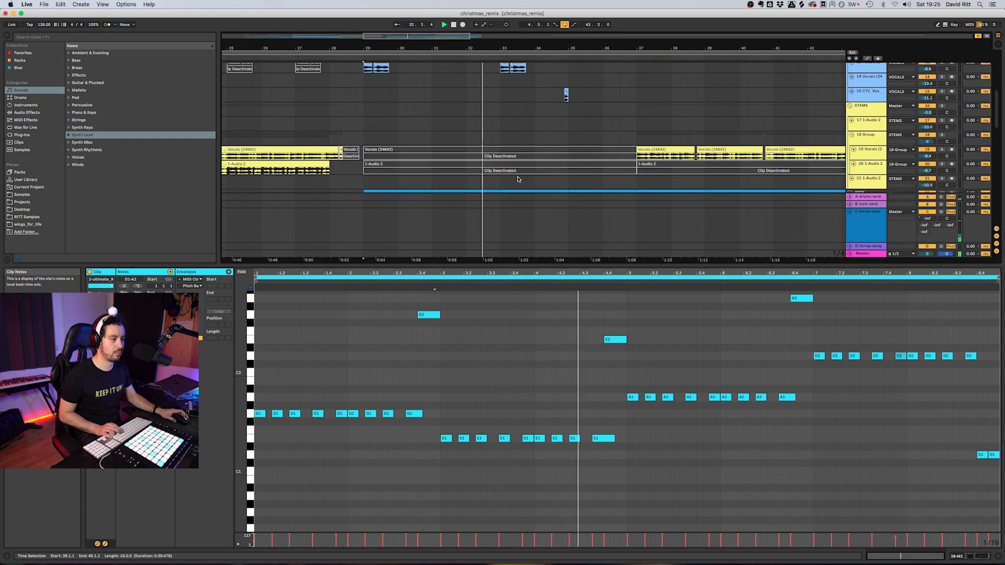
pyautogui.scroll(2, 523, 185)
pyautogui.hscroll(3, 521, 187)
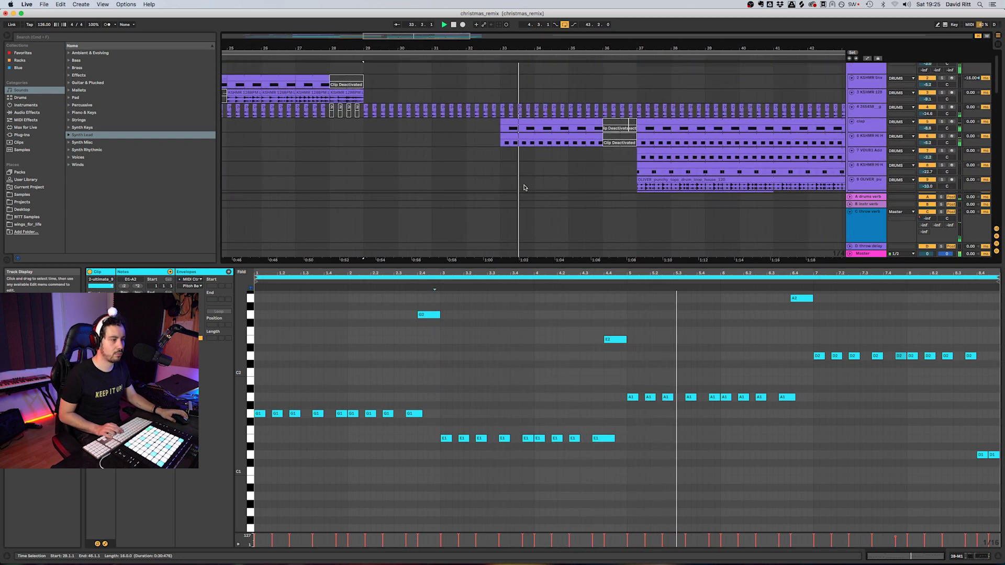
pyautogui.hscroll(2, 510, 187)
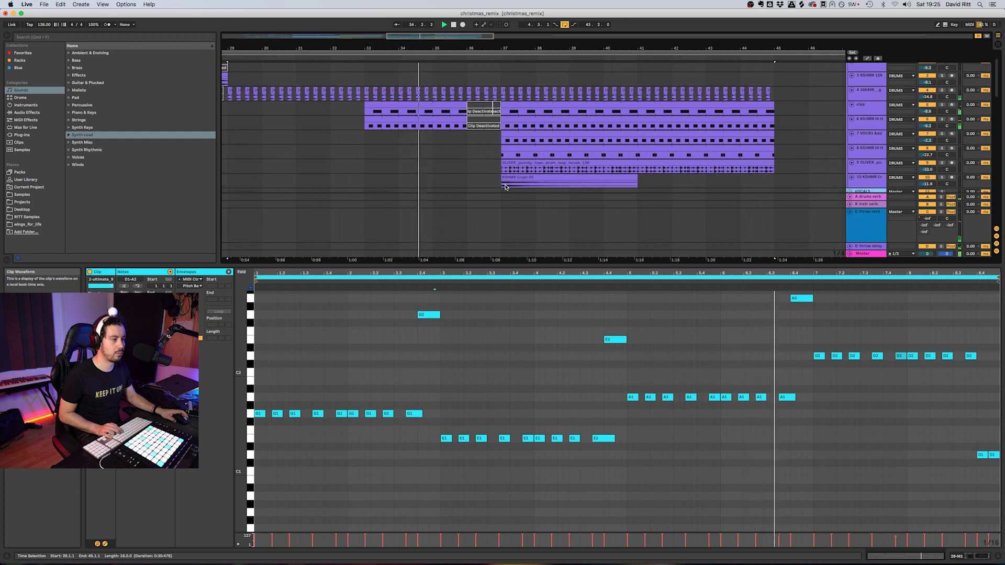
pyautogui.scroll(-1, 487, 178)
pyautogui.scroll(-1, 480, 153)
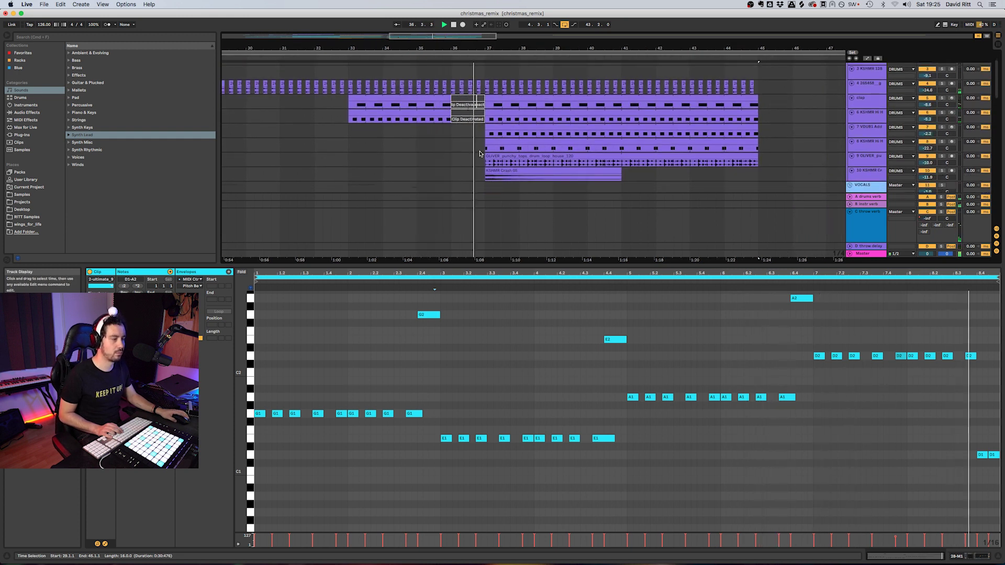
# Follow the playback through the stems, bass, instrument and FX tracks from about bar 37 to bar 42.
pyautogui.scroll(-10, 480, 153)
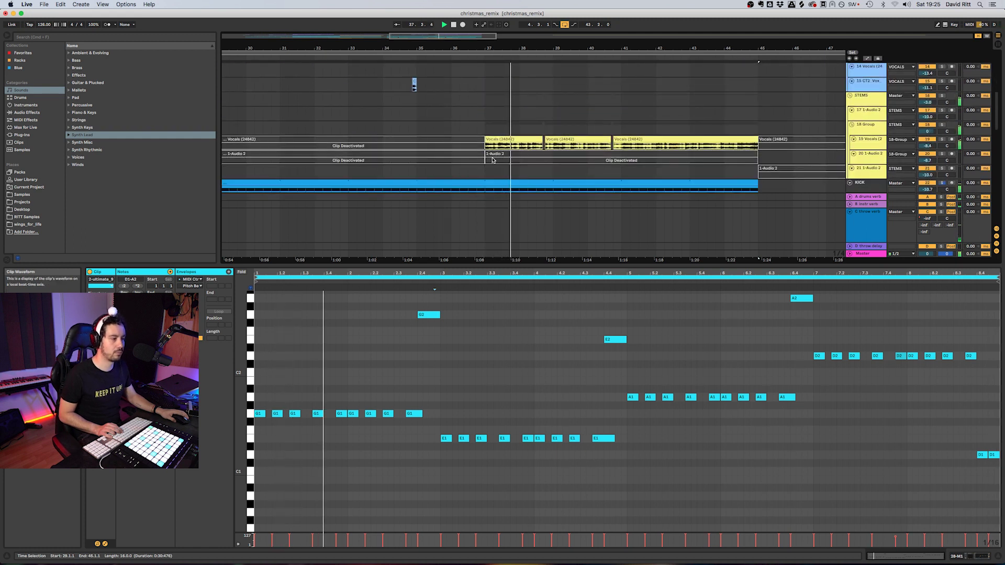
pyautogui.scroll(-10, 491, 160)
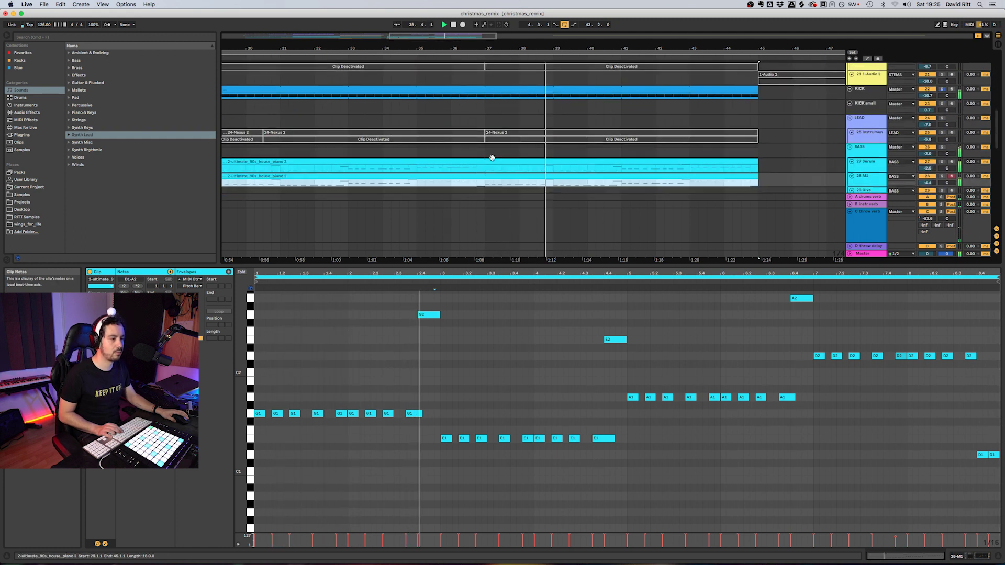
pyautogui.scroll(-6, 492, 160)
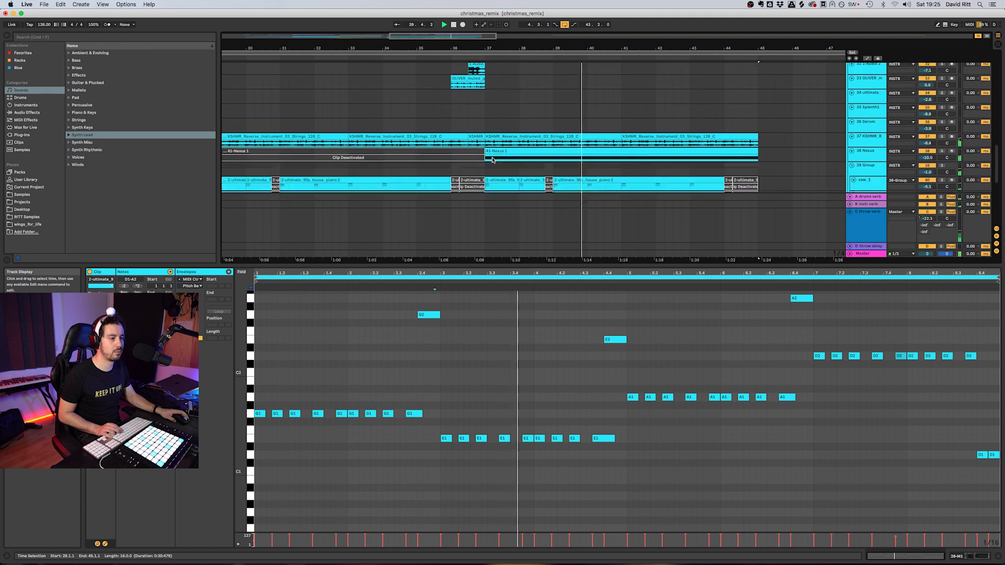
pyautogui.hscroll(3, 492, 160)
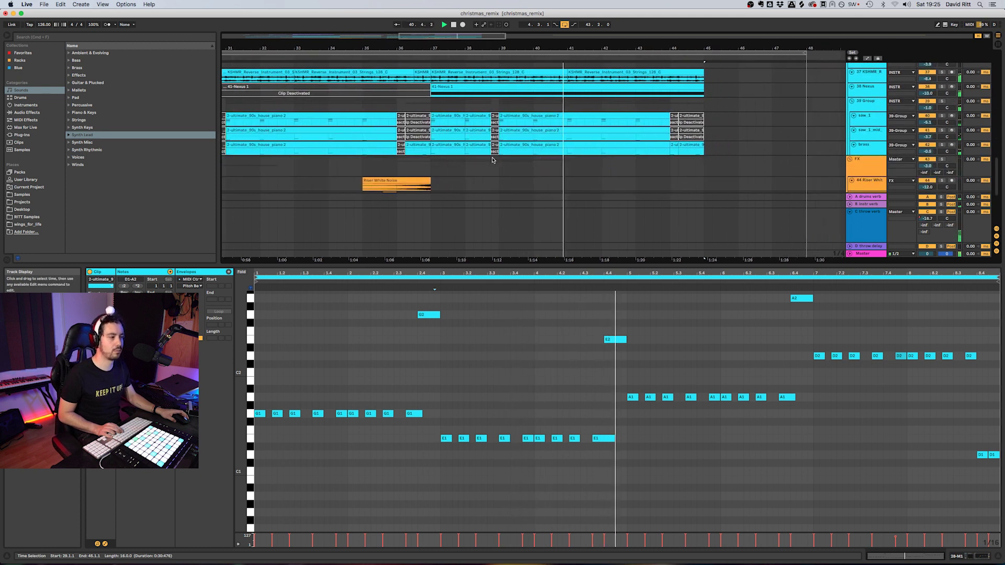
pyautogui.hscroll(6, 492, 160)
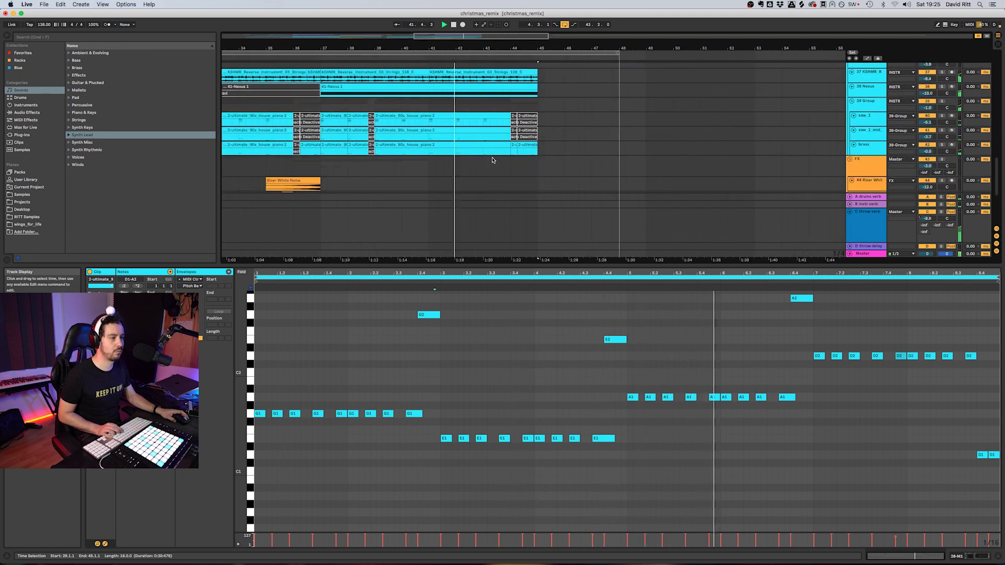
pyautogui.scroll(-5, 492, 161)
pyautogui.scroll(8, 492, 160)
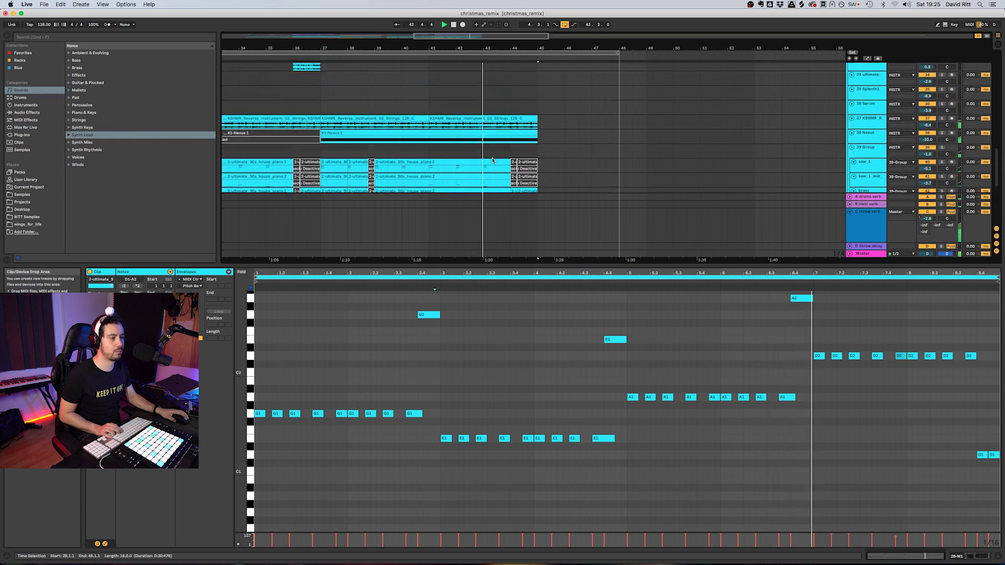